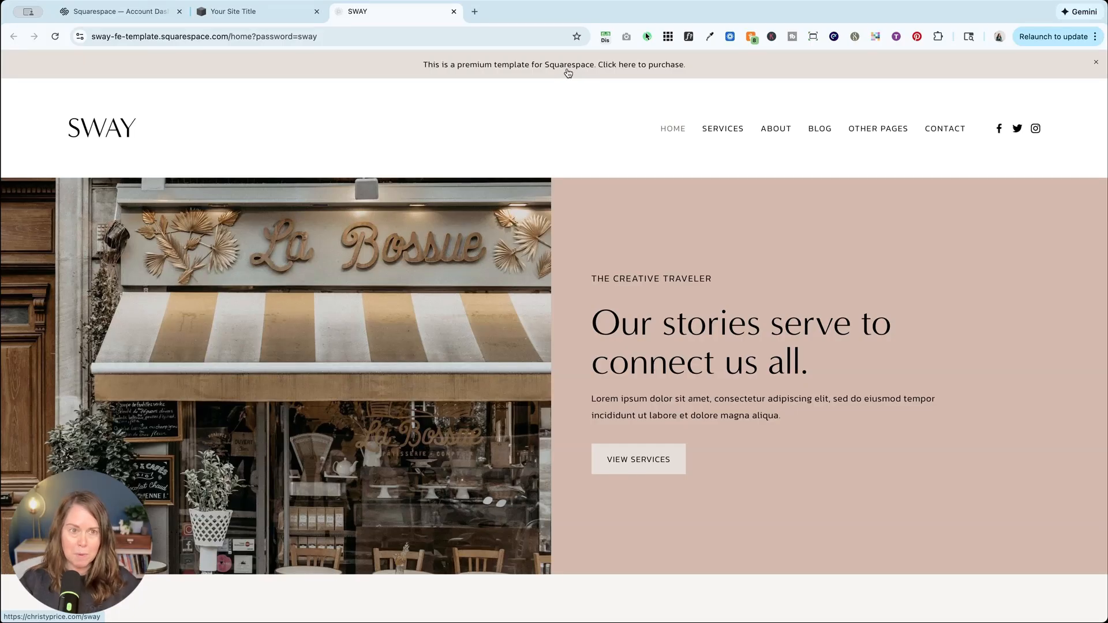
# In the site open in the other browser tab, search for "ann", enable the announcement bar and save it.
pyautogui.click(241, 14)
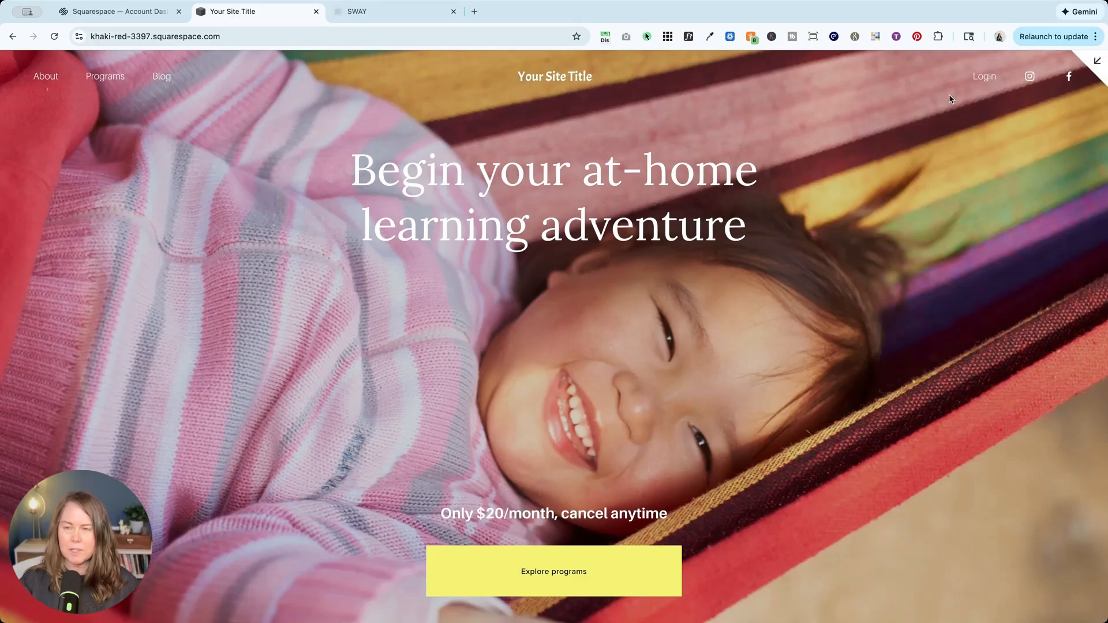
pyautogui.click(1097, 61)
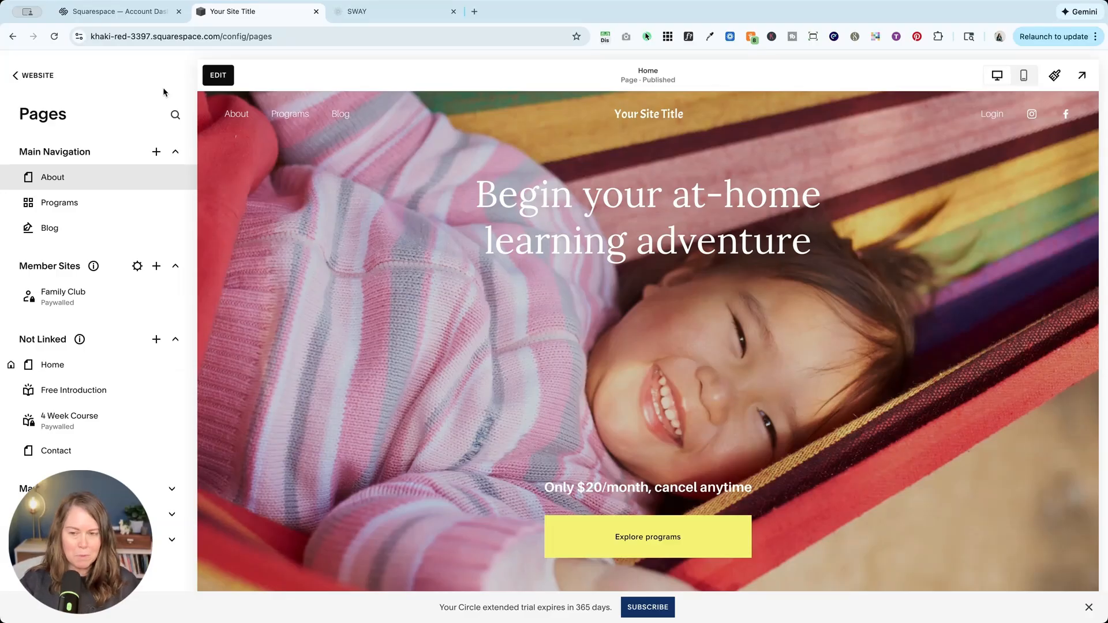
pyautogui.press('/')
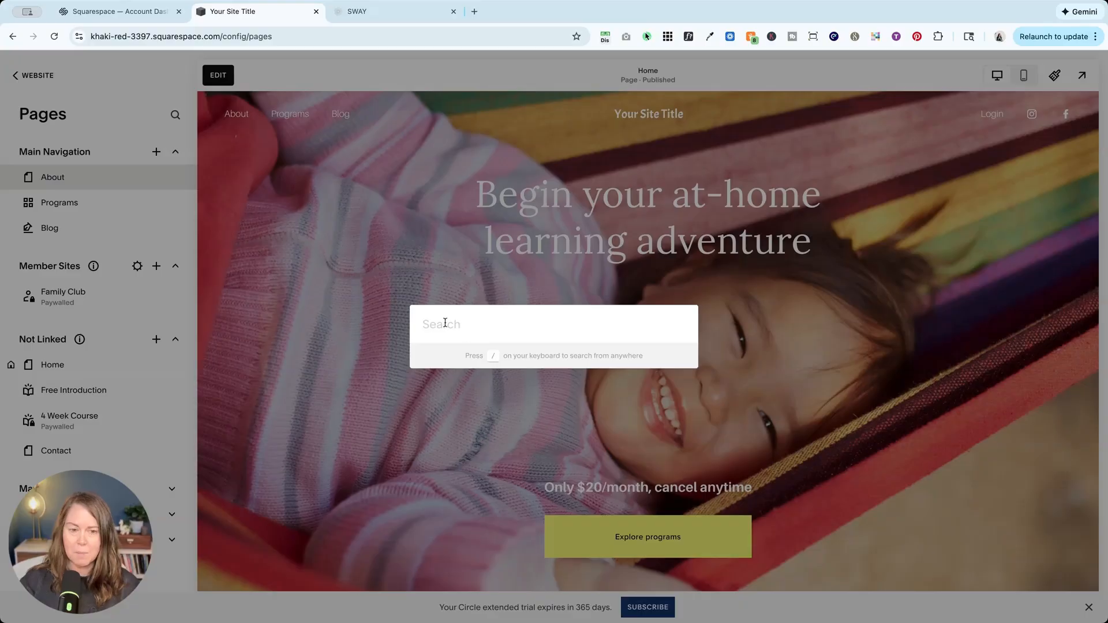
pyautogui.write('ann')
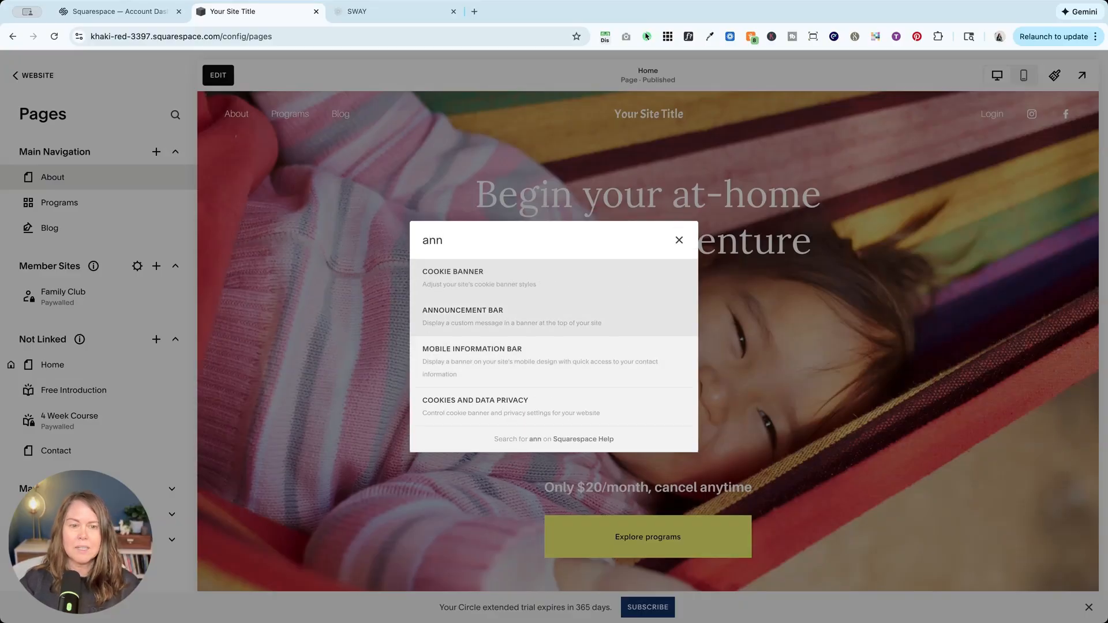
pyautogui.click(448, 313)
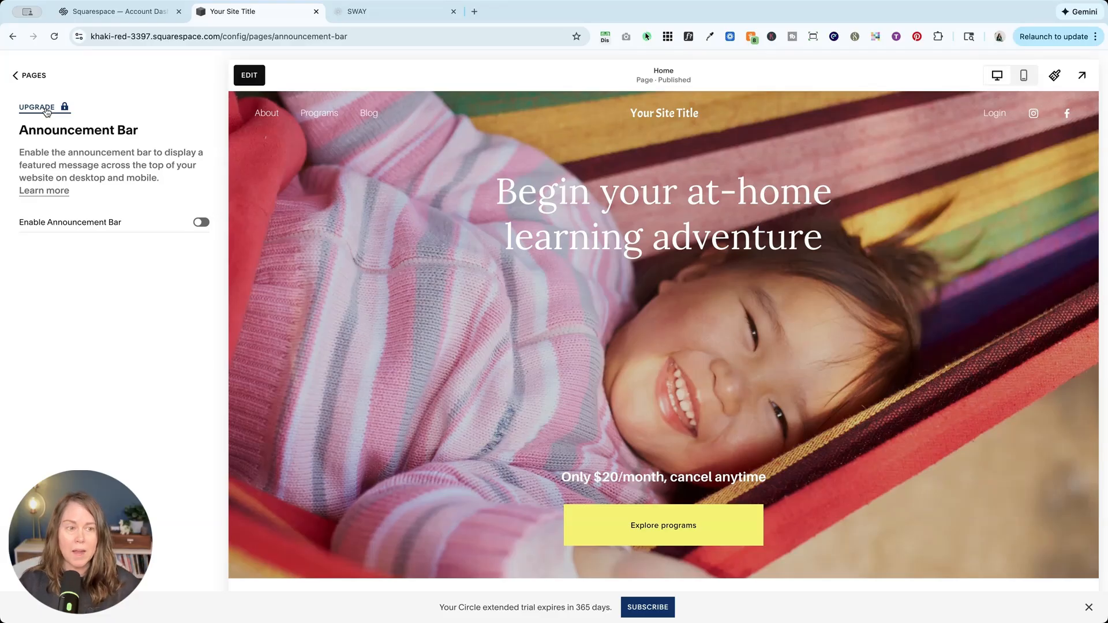
pyautogui.click(206, 223)
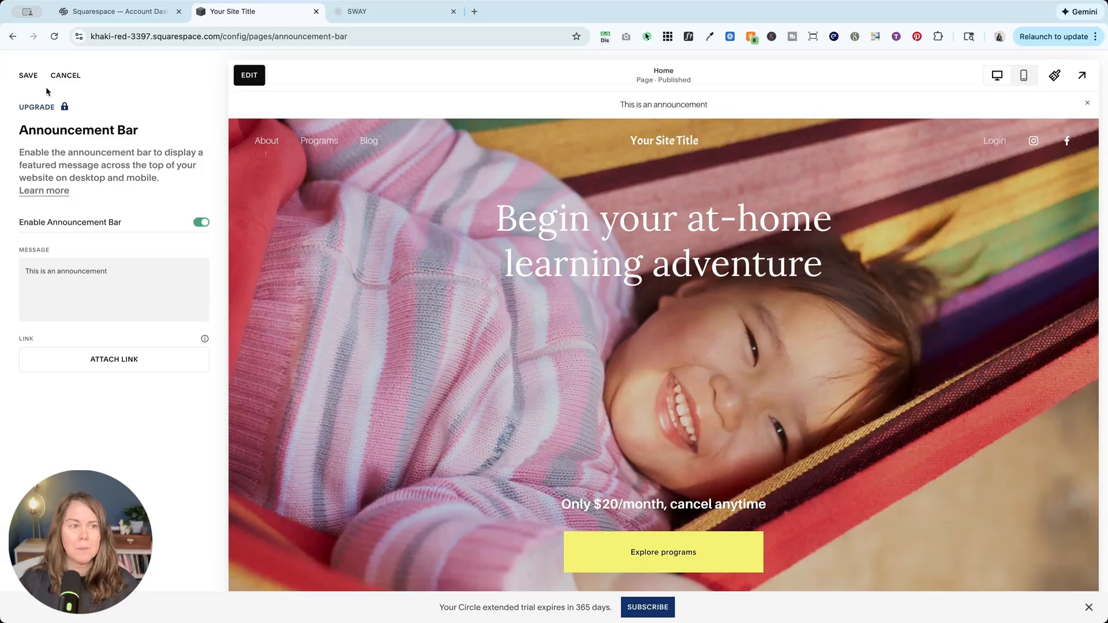
pyautogui.click(30, 76)
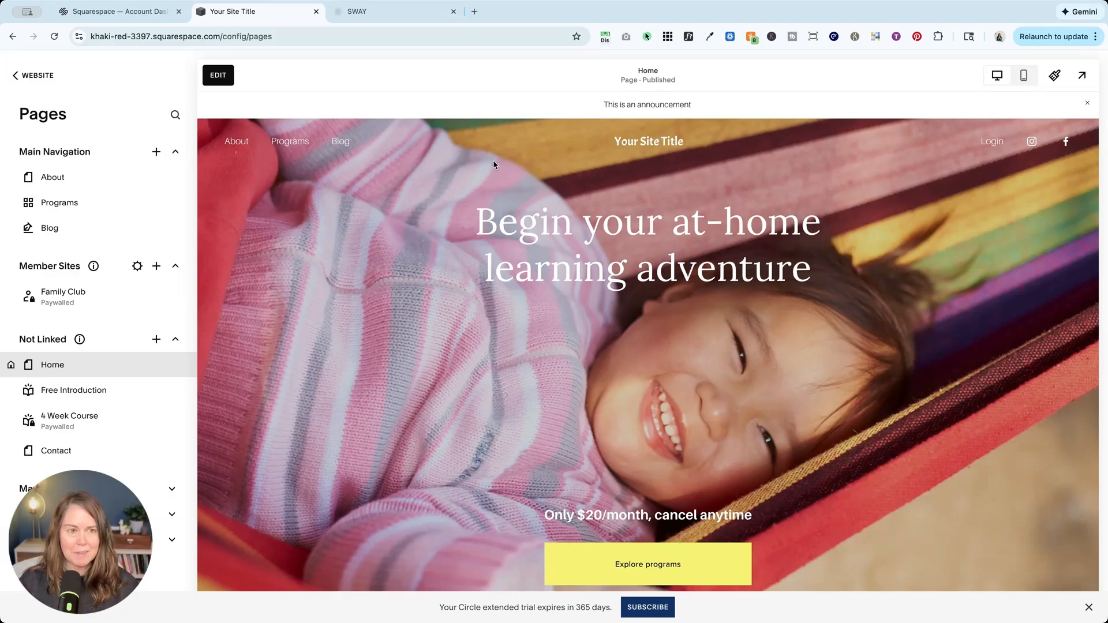
# Check which color style the site header uses, and leave the page editor without making changes.
pyautogui.click(211, 80)
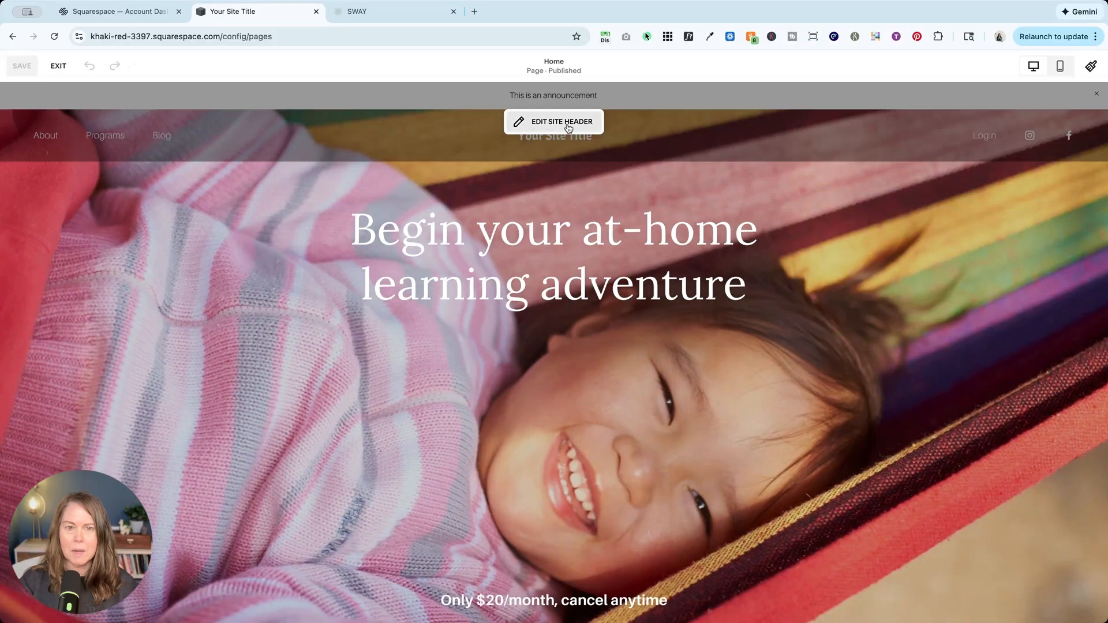
pyautogui.click(568, 122)
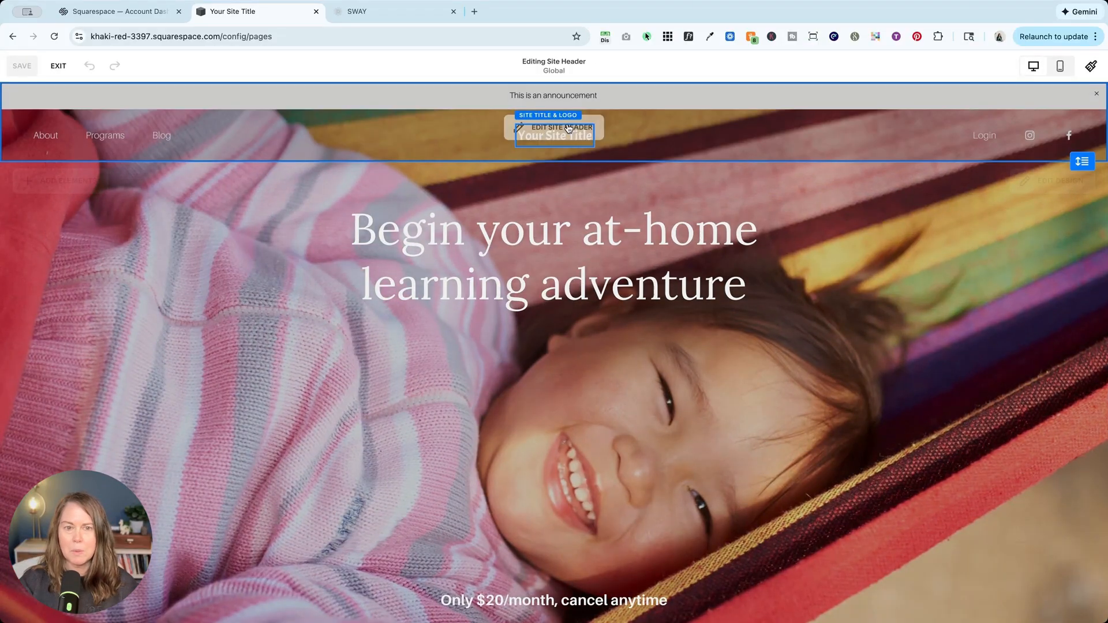
pyautogui.click(1061, 187)
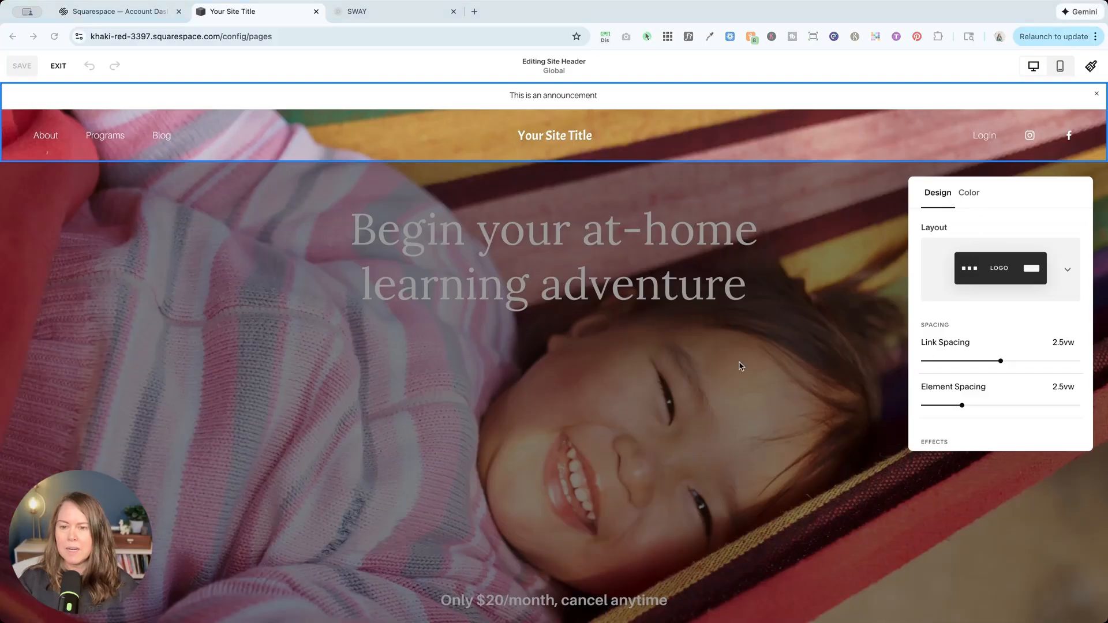
pyautogui.click(975, 194)
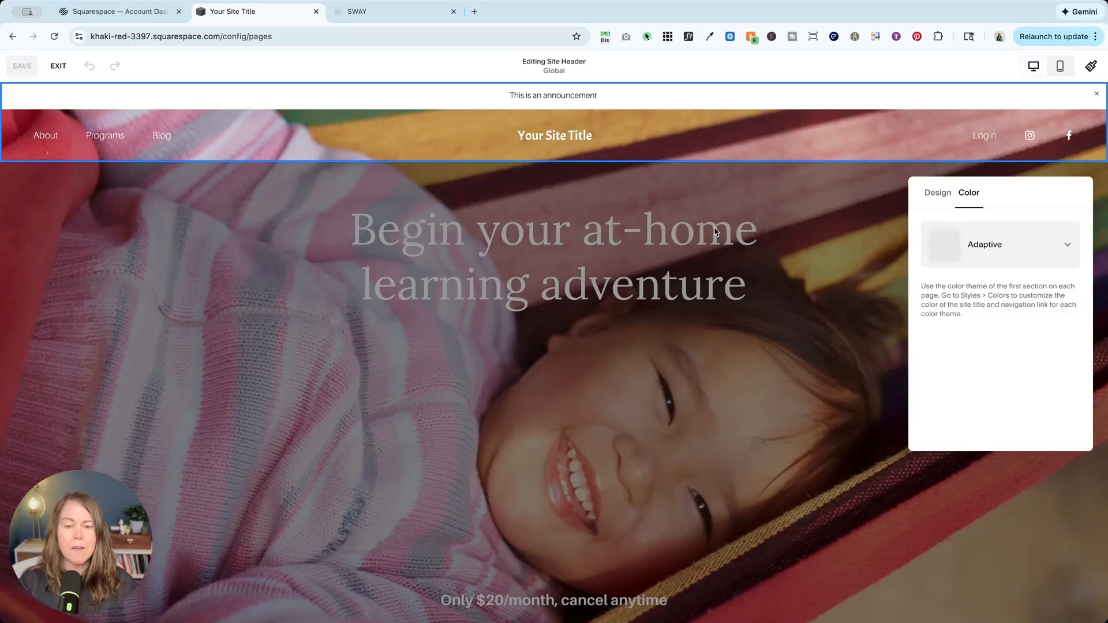
pyautogui.click(820, 271)
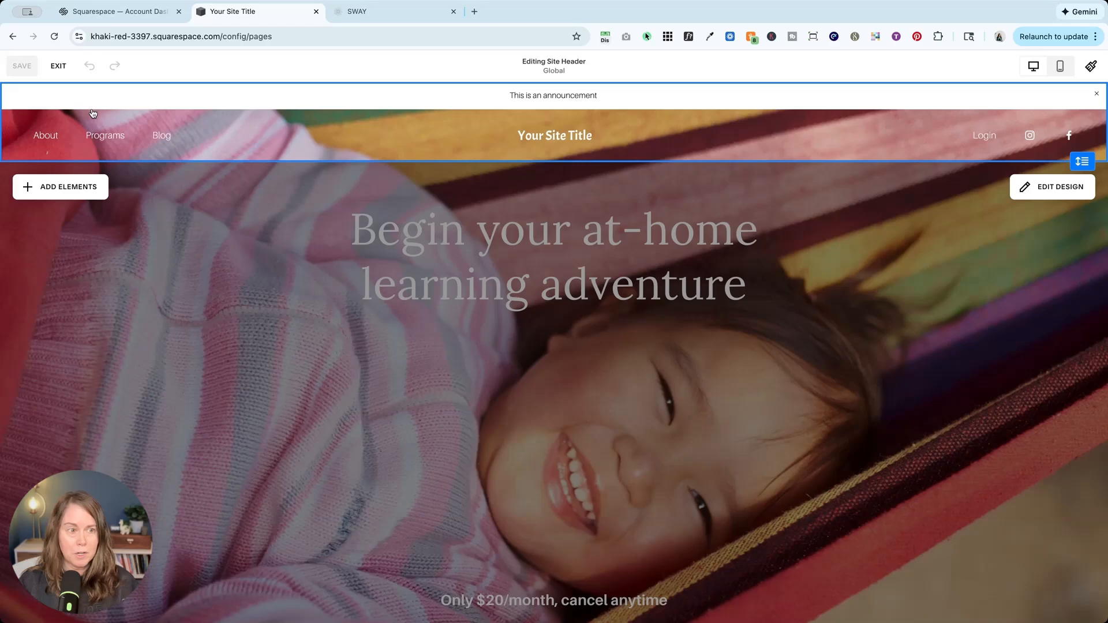
pyautogui.click(60, 66)
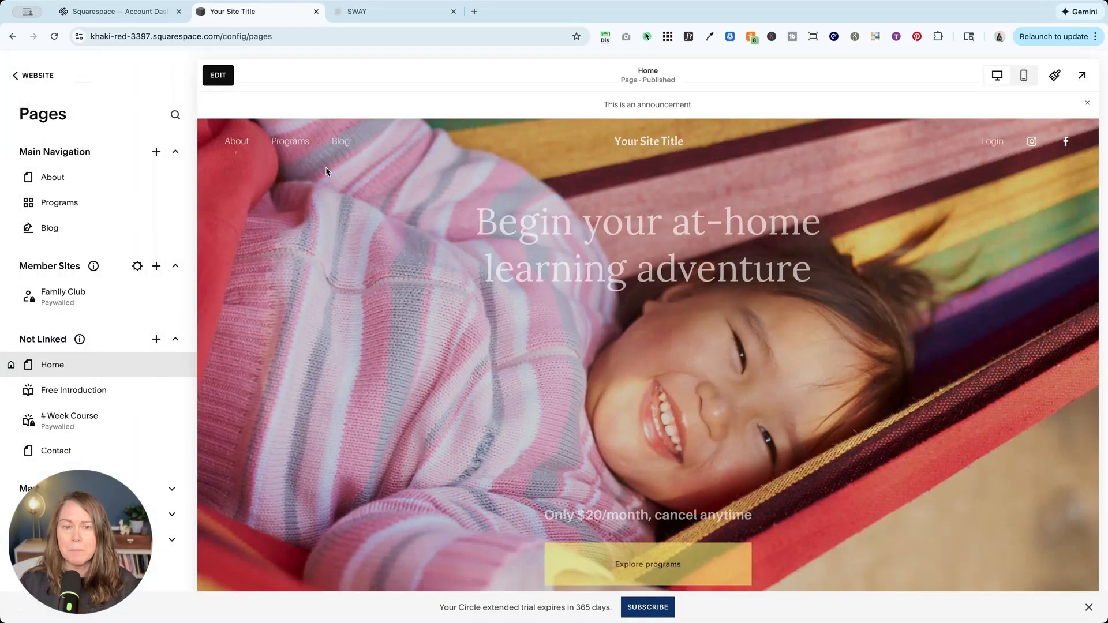
pyautogui.click(217, 75)
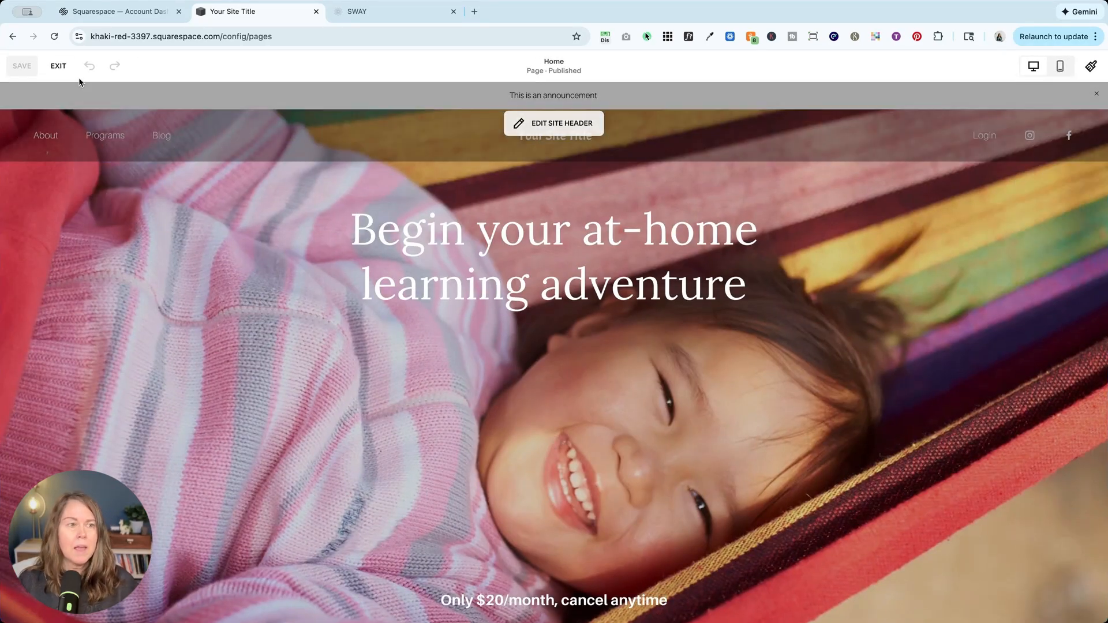
pyautogui.click(57, 66)
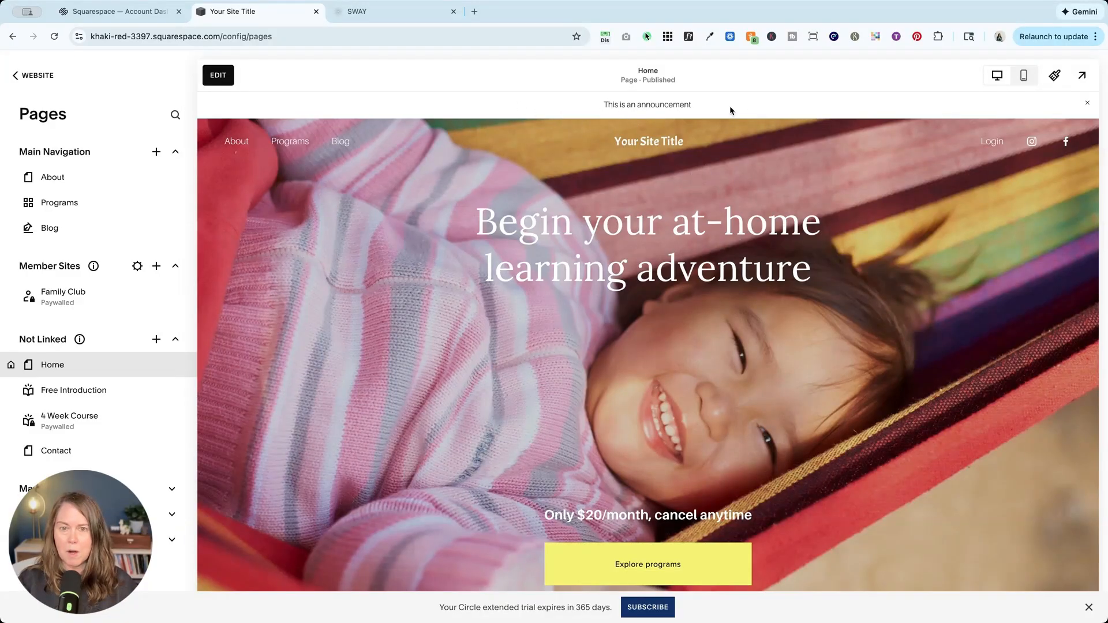
# Reopen the home page for editing and check which color theme its first section uses.
pyautogui.click(215, 79)
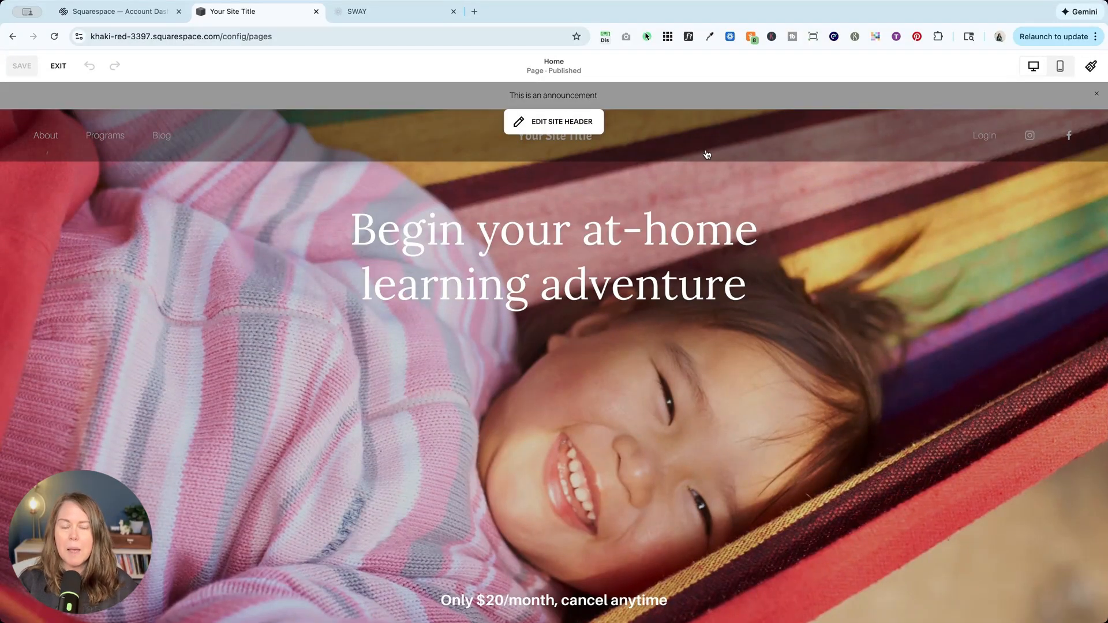
pyautogui.moveTo(955, 217)
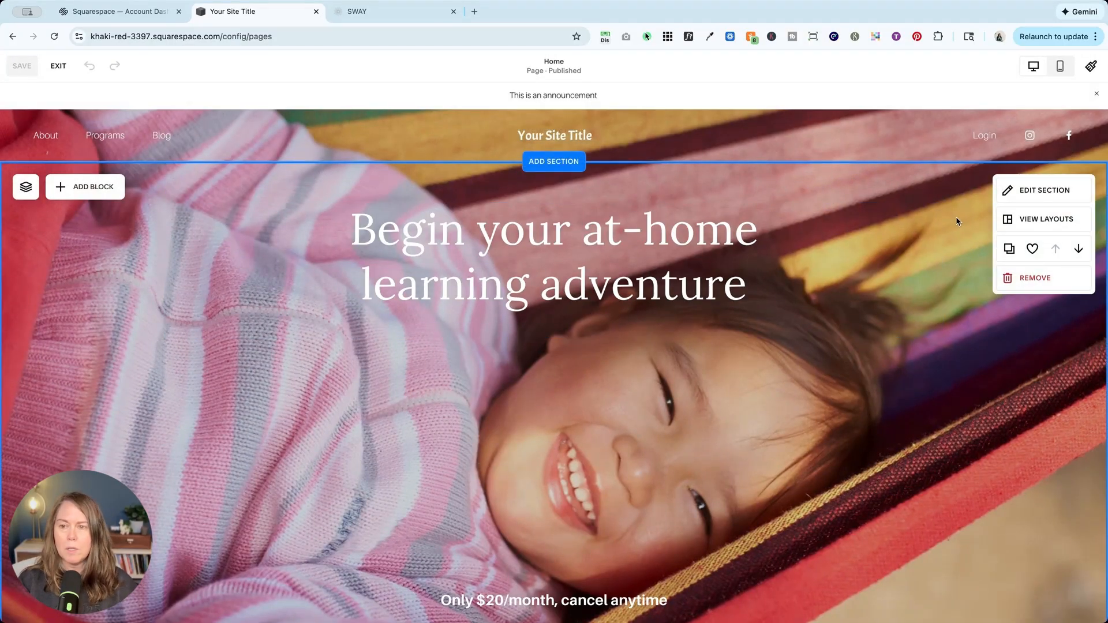
pyautogui.click(1041, 193)
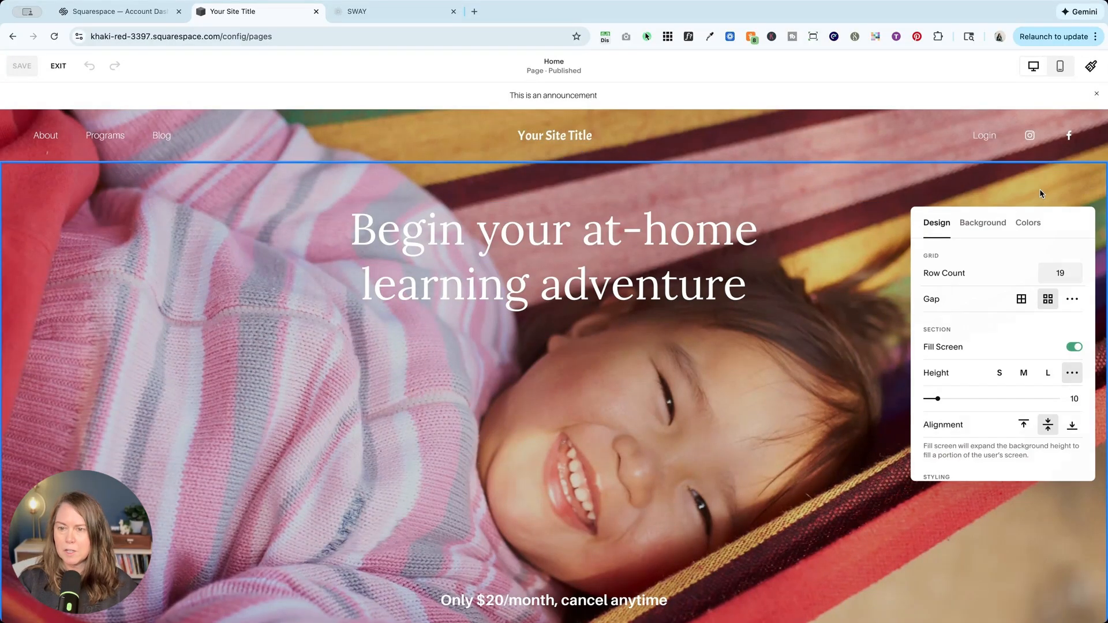
pyautogui.click(1031, 224)
pyautogui.scroll(-5, 1010, 346)
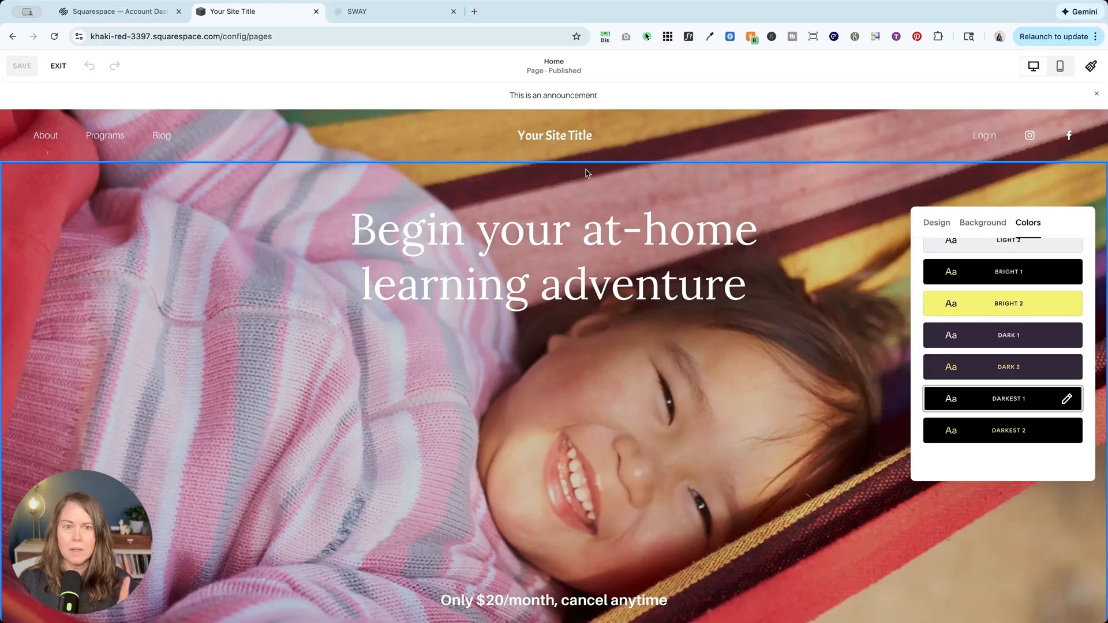
pyautogui.moveTo(617, 119)
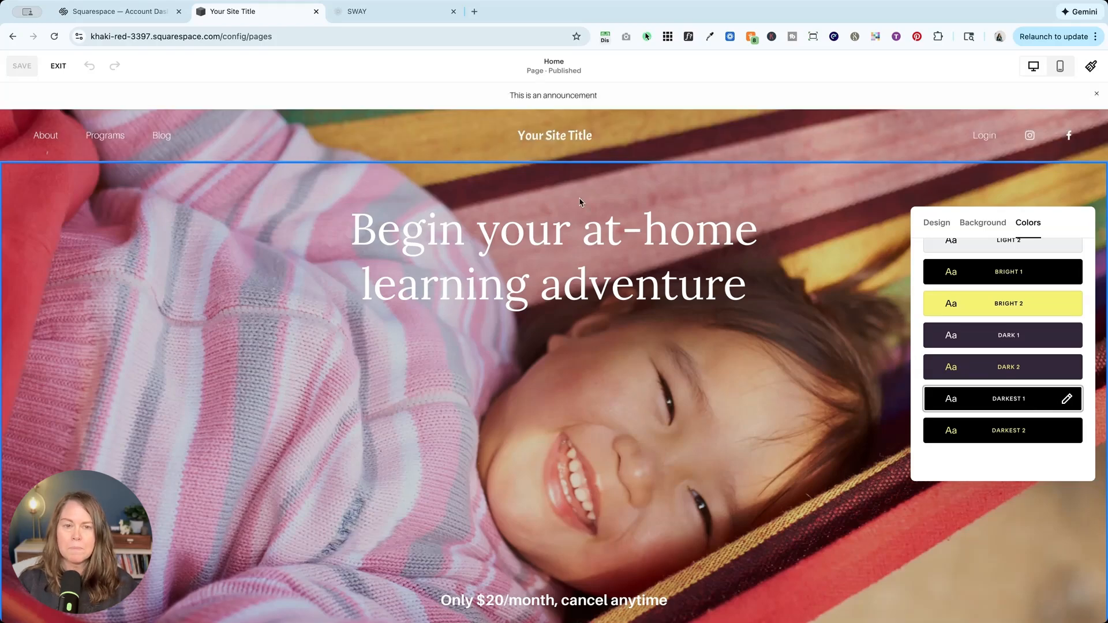
# Review the color style options available for the site header, keeping Adaptive.
pyautogui.click(554, 123)
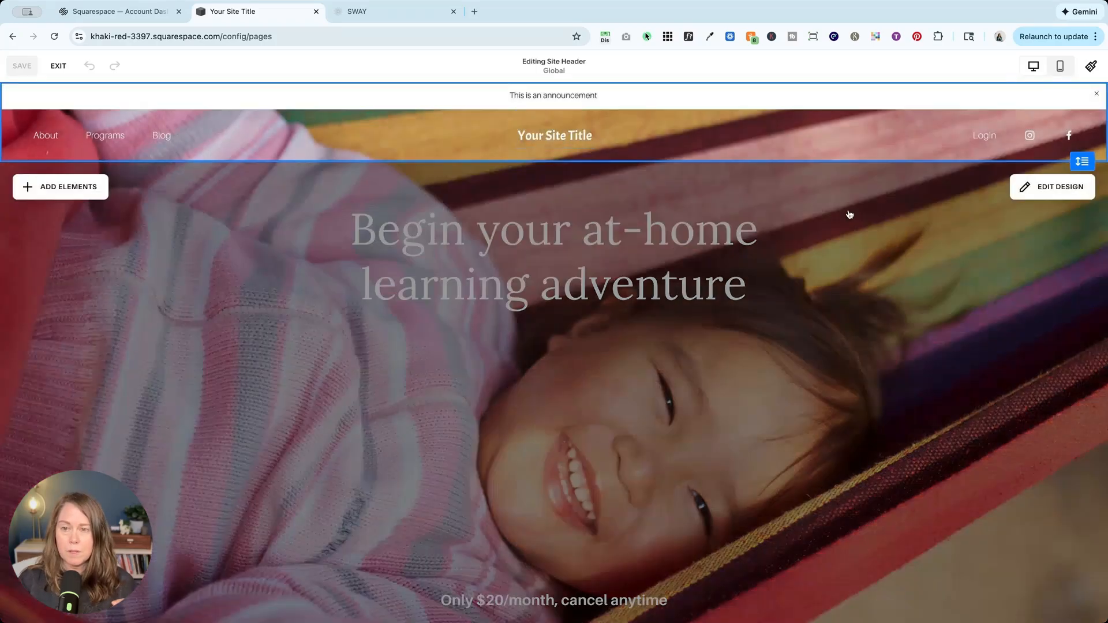
pyautogui.click(1052, 187)
pyautogui.click(967, 191)
pyautogui.click(980, 246)
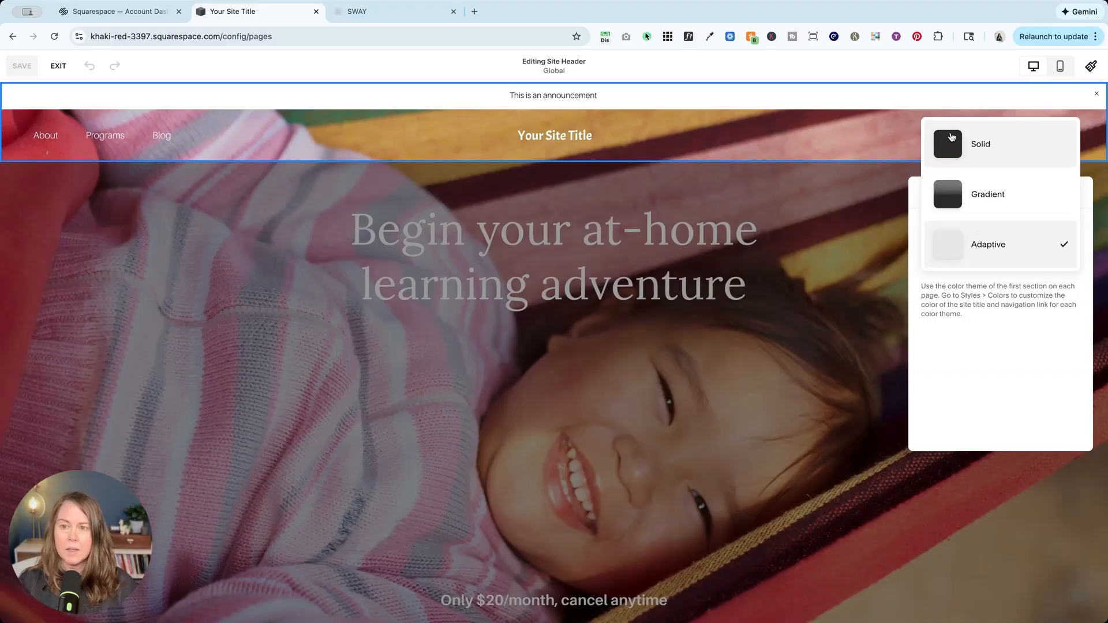
pyautogui.click(993, 344)
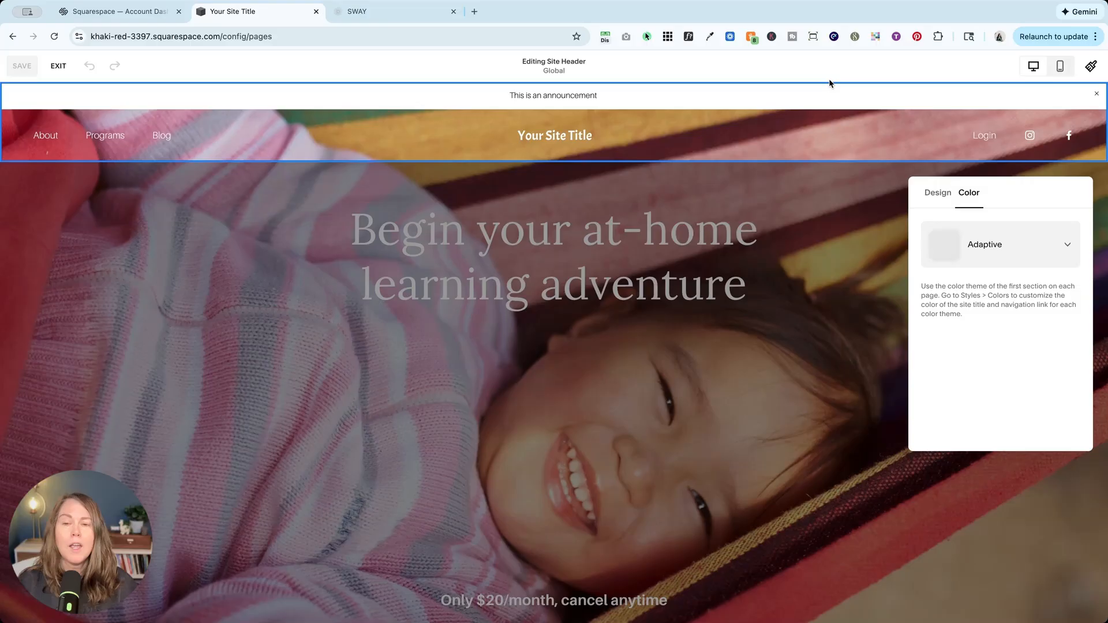
pyautogui.click(796, 258)
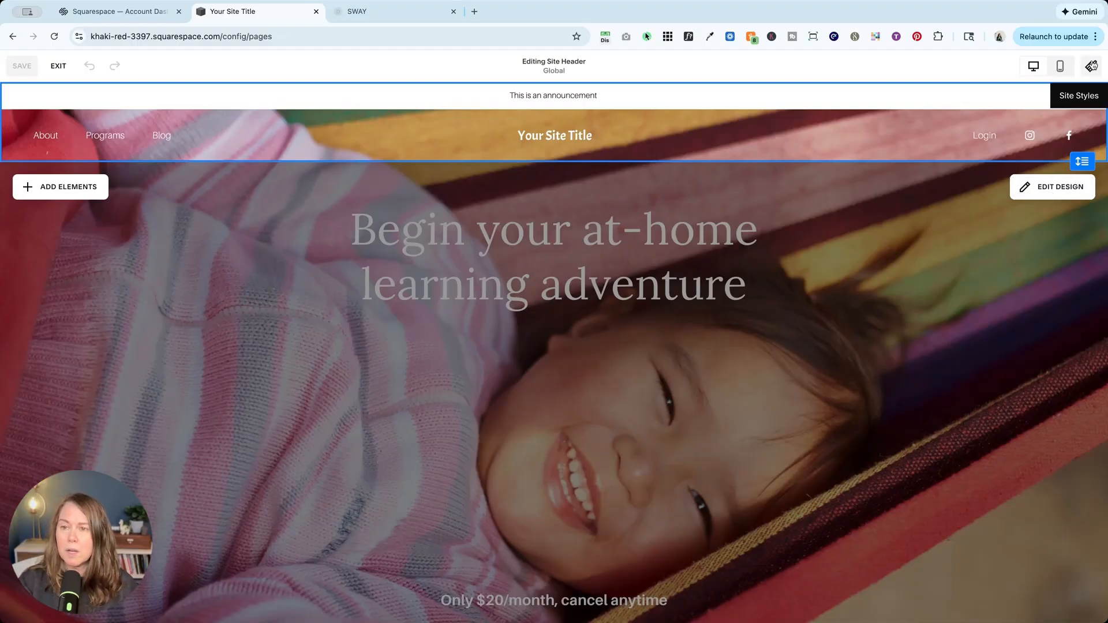
# Open the Darkest 1 section color theme for editing in the site styles.
pyautogui.click(1092, 66)
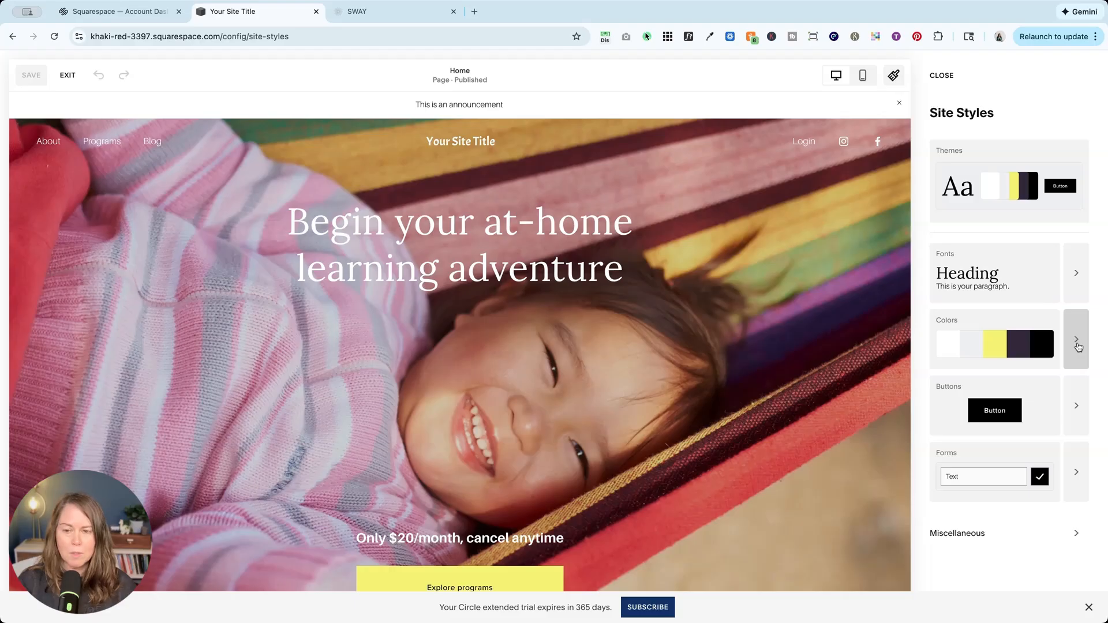
pyautogui.click(1077, 345)
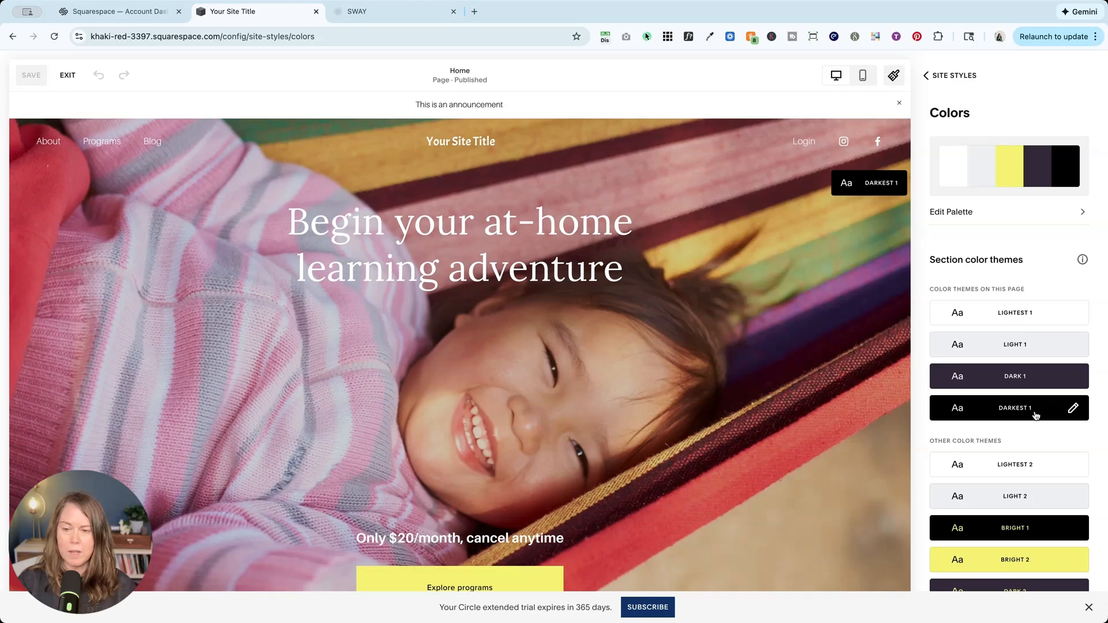
pyautogui.click(1036, 414)
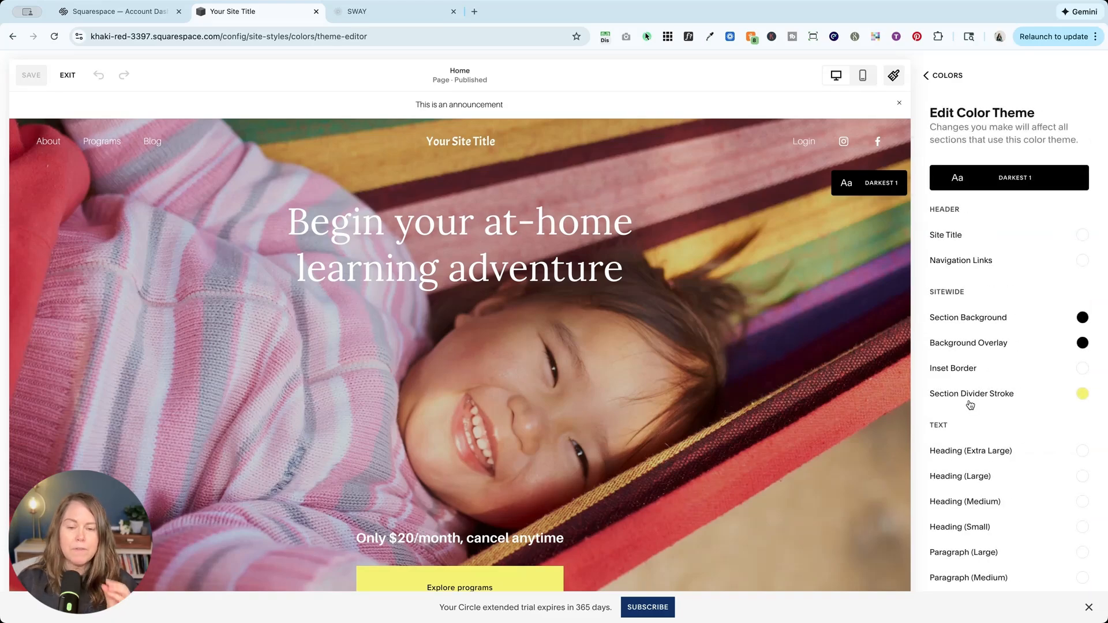
# Look through the Darkest 1 theme's color settings to find the ones for the announcement bar.
pyautogui.scroll(-15, 970, 406)
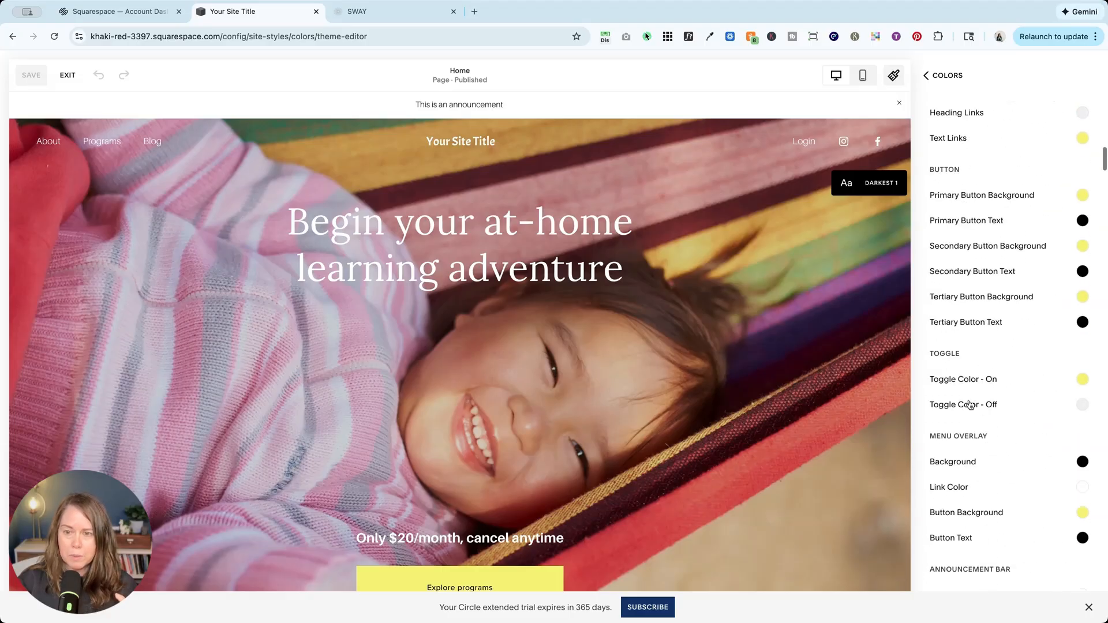
pyautogui.scroll(-15, 971, 402)
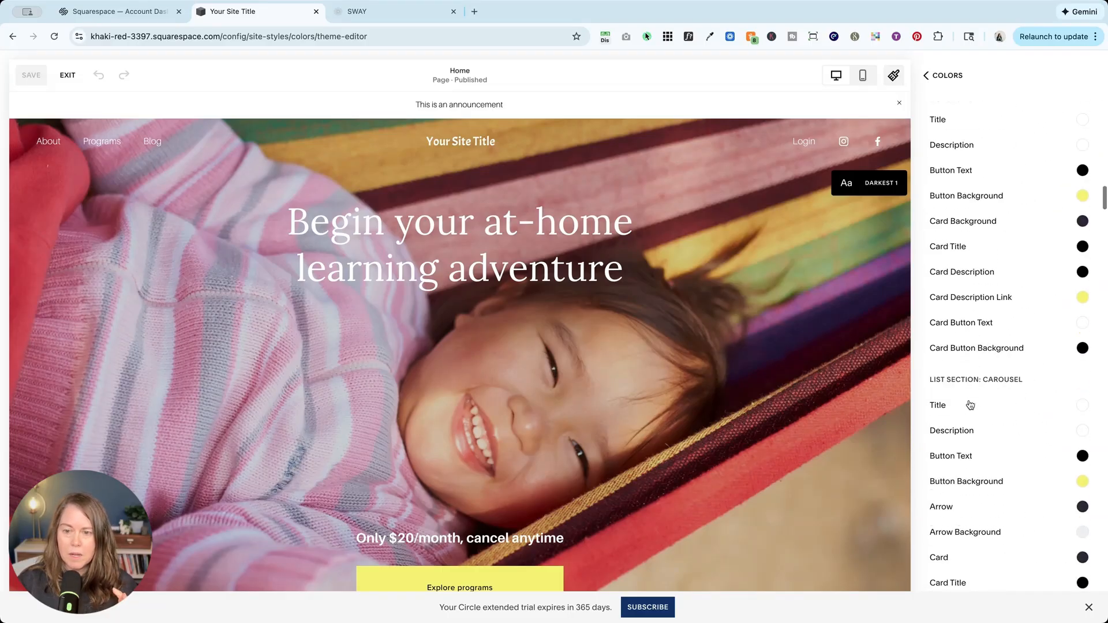
pyautogui.scroll(-5, 970, 406)
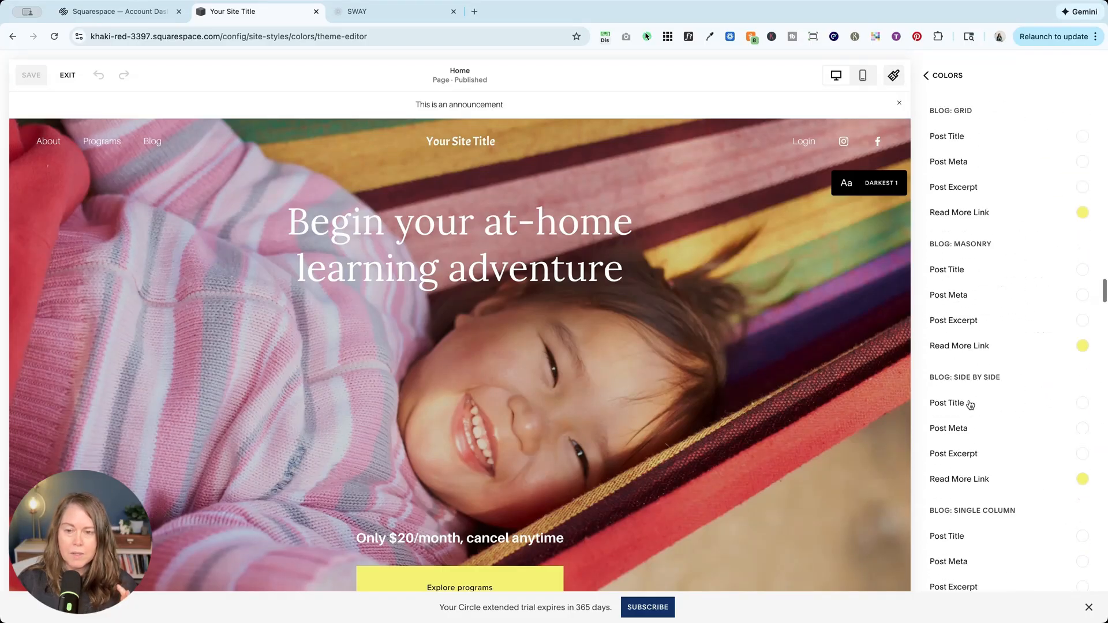
pyautogui.scroll(-20, 971, 405)
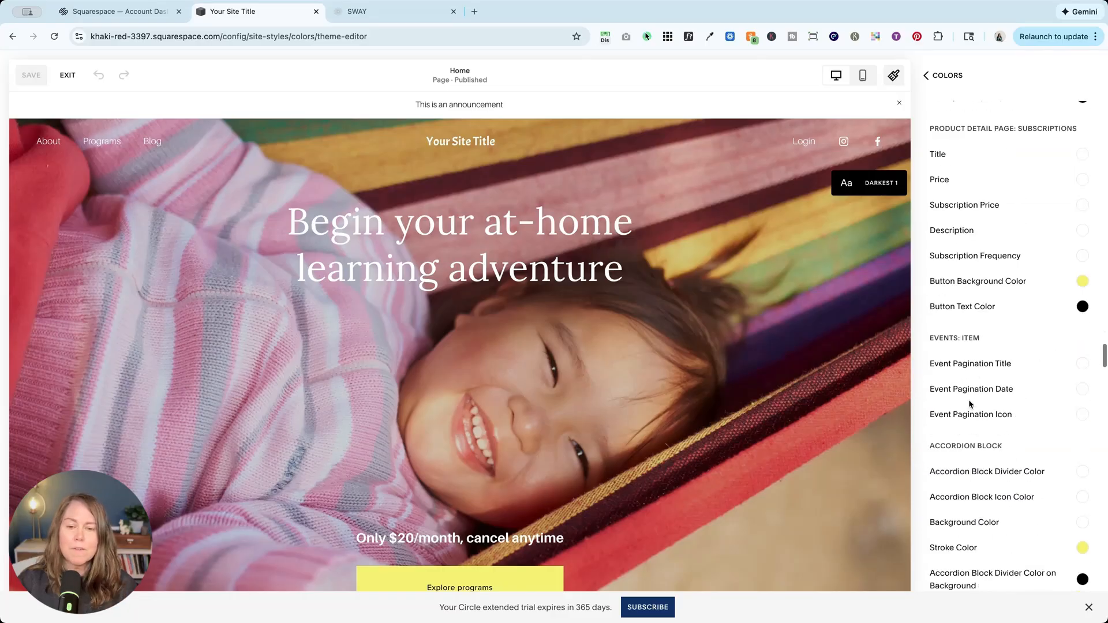
pyautogui.scroll(-20, 970, 405)
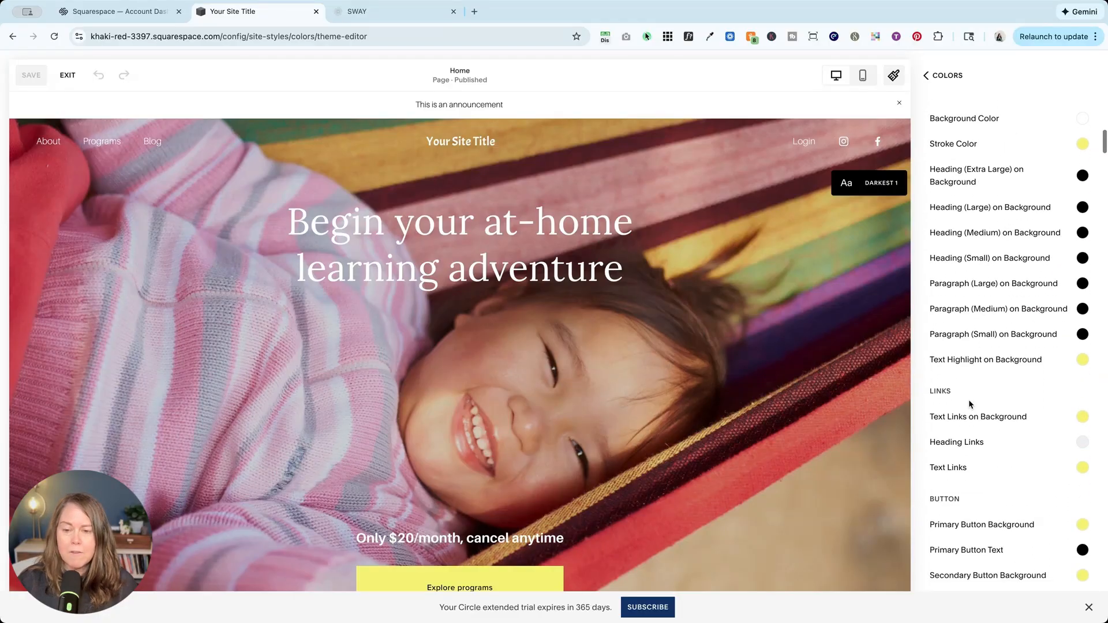
pyautogui.scroll(-10, 971, 405)
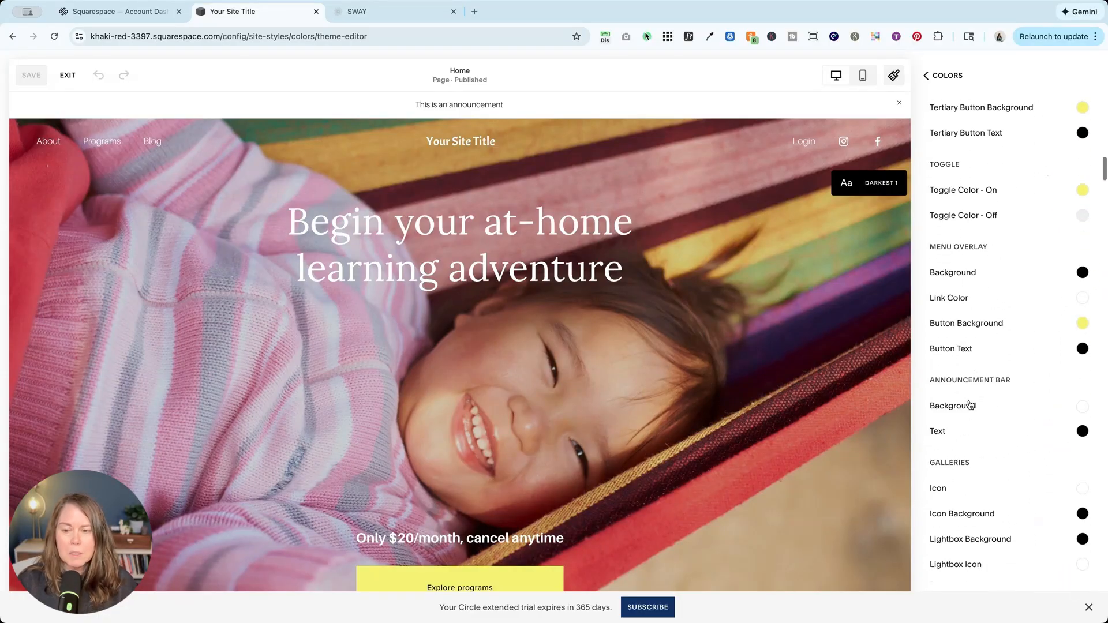
pyautogui.scroll(15, 989, 364)
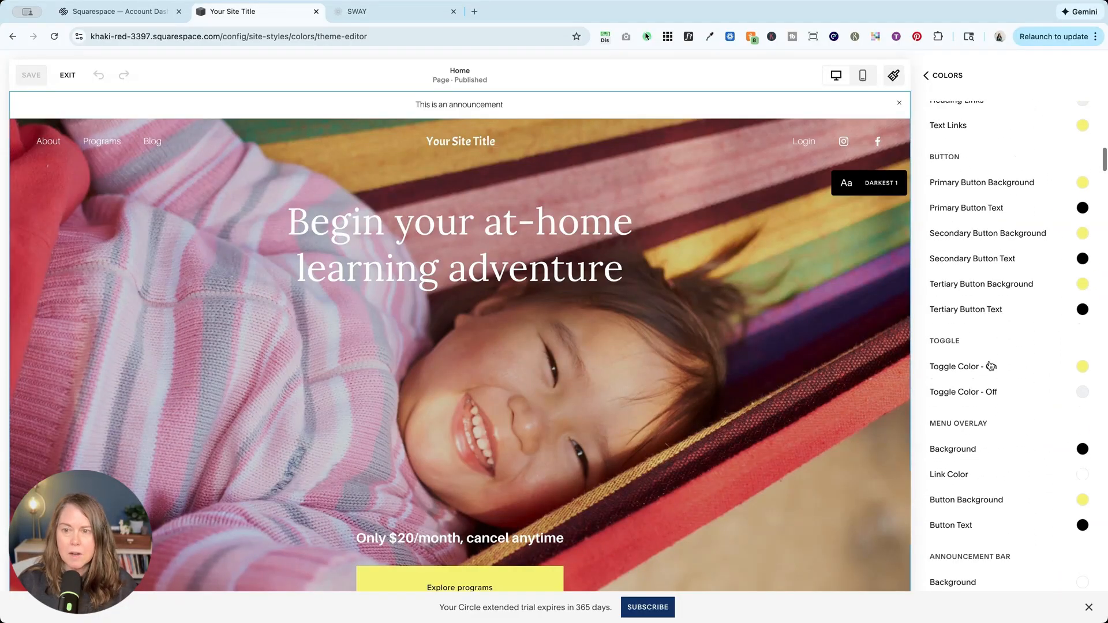
pyautogui.scroll(-4, 989, 364)
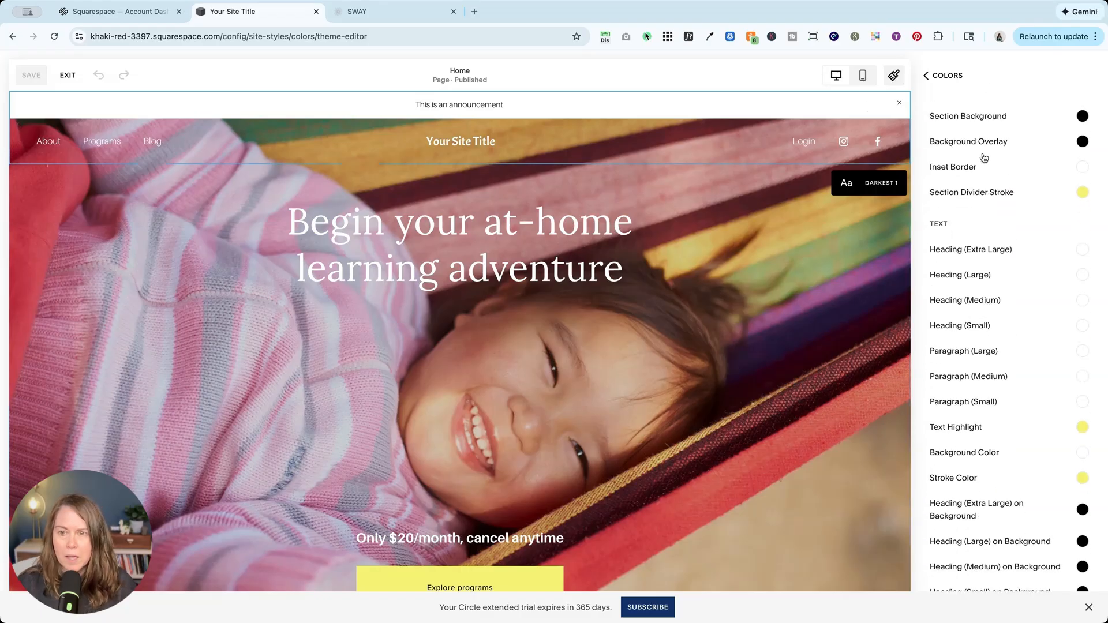
# Set the Announcement Bar background color in the Darkest 1 theme to the yellow palette color.
pyautogui.scroll(1, 984, 159)
pyautogui.scroll(-6, 959, 263)
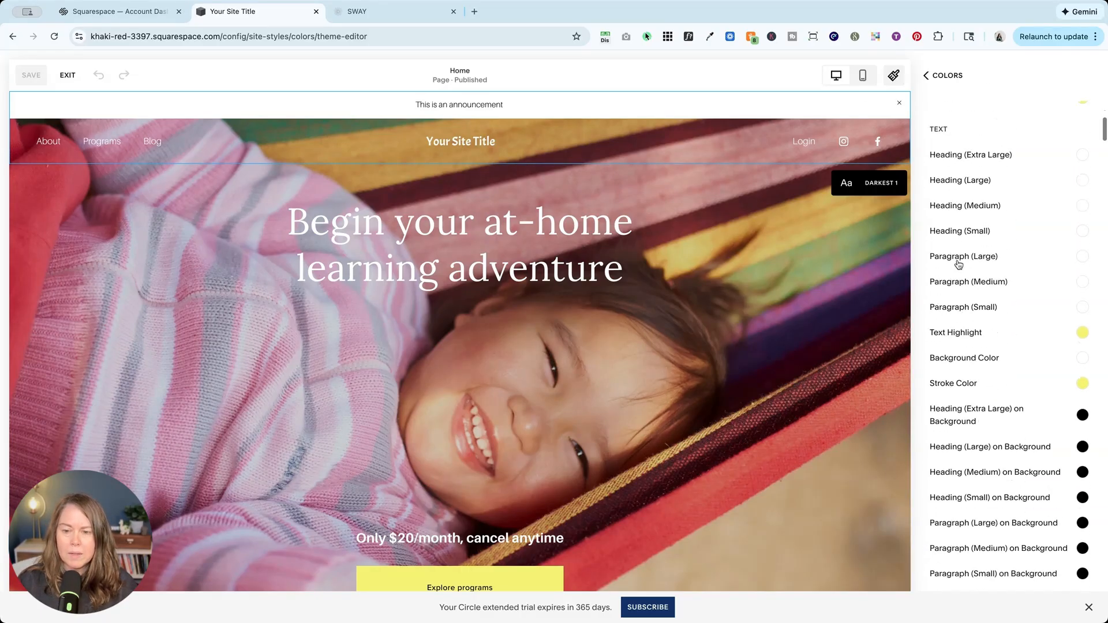
pyautogui.scroll(-9, 959, 265)
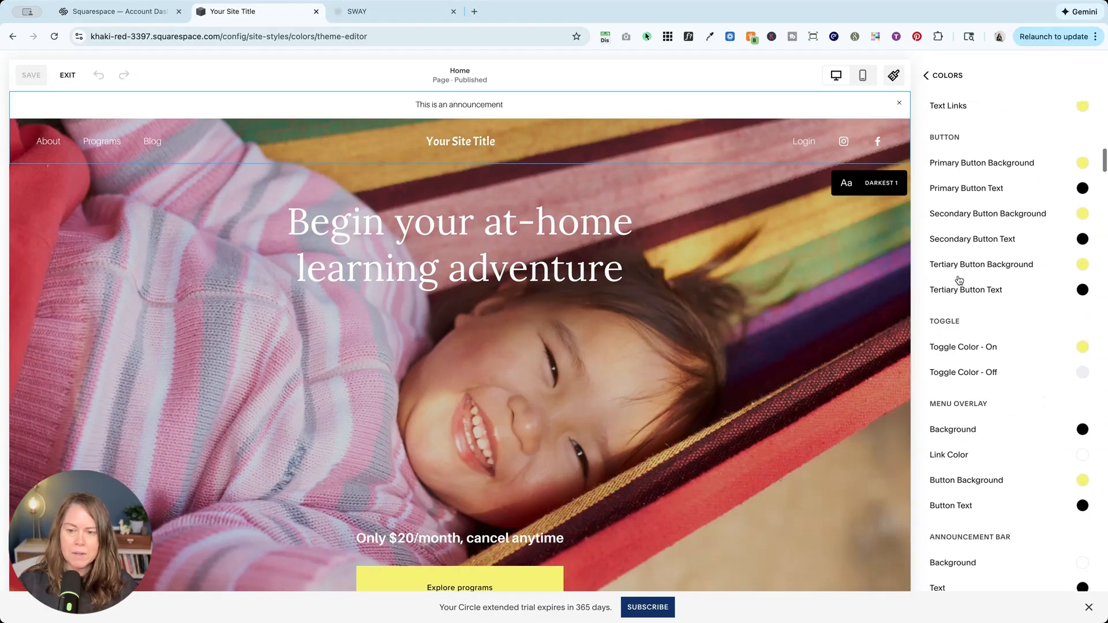
pyautogui.scroll(-5, 959, 280)
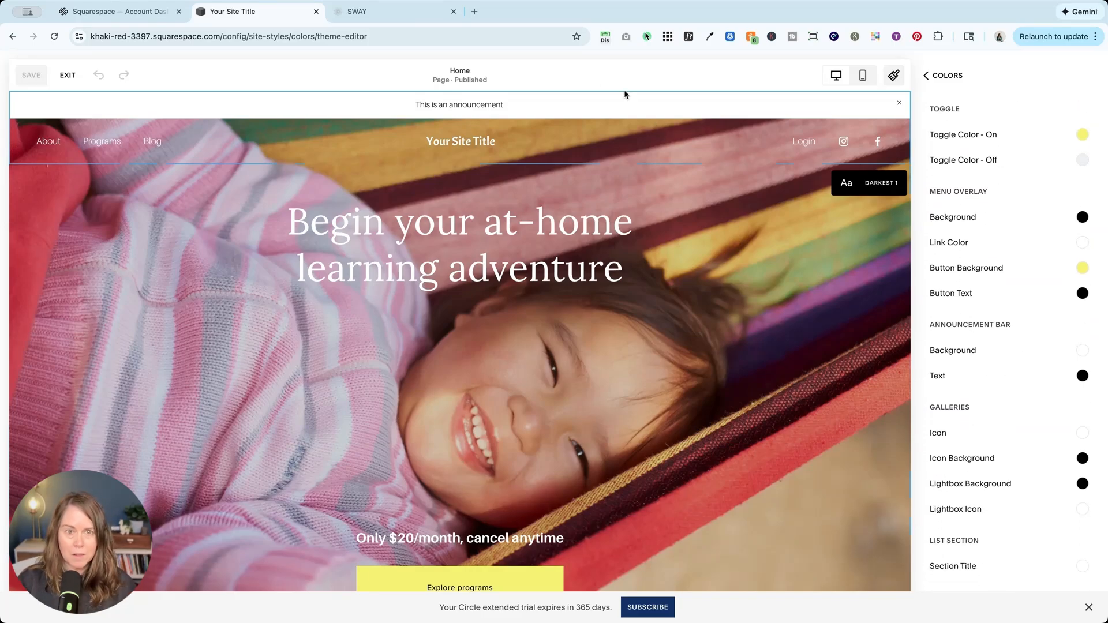
pyautogui.click(1083, 351)
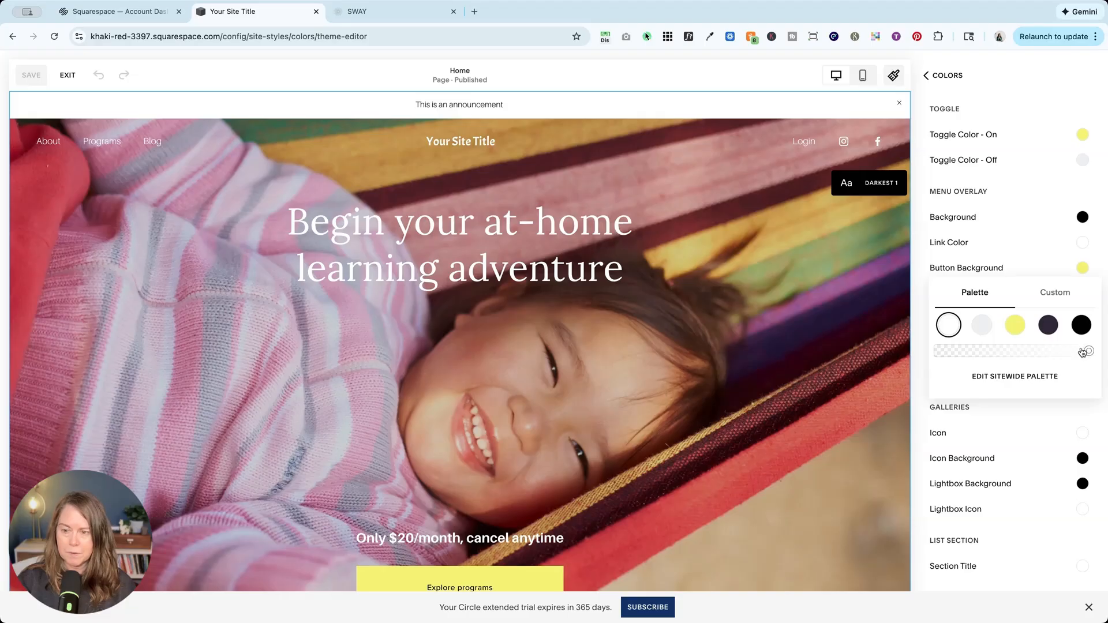
pyautogui.click(1017, 327)
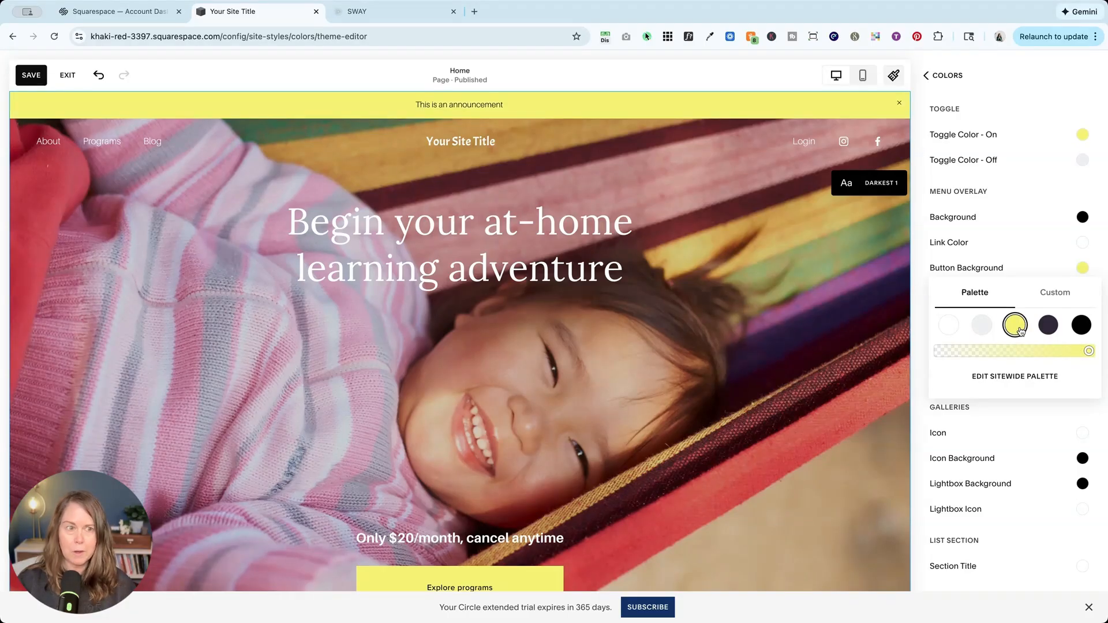
# Change the Announcement Bar background in the Darkest 1 theme to a custom purple, HSL 261, 86, 100%.
pyautogui.click(917, 333)
pyautogui.click(1083, 377)
pyautogui.click(1050, 353)
pyautogui.click(1086, 353)
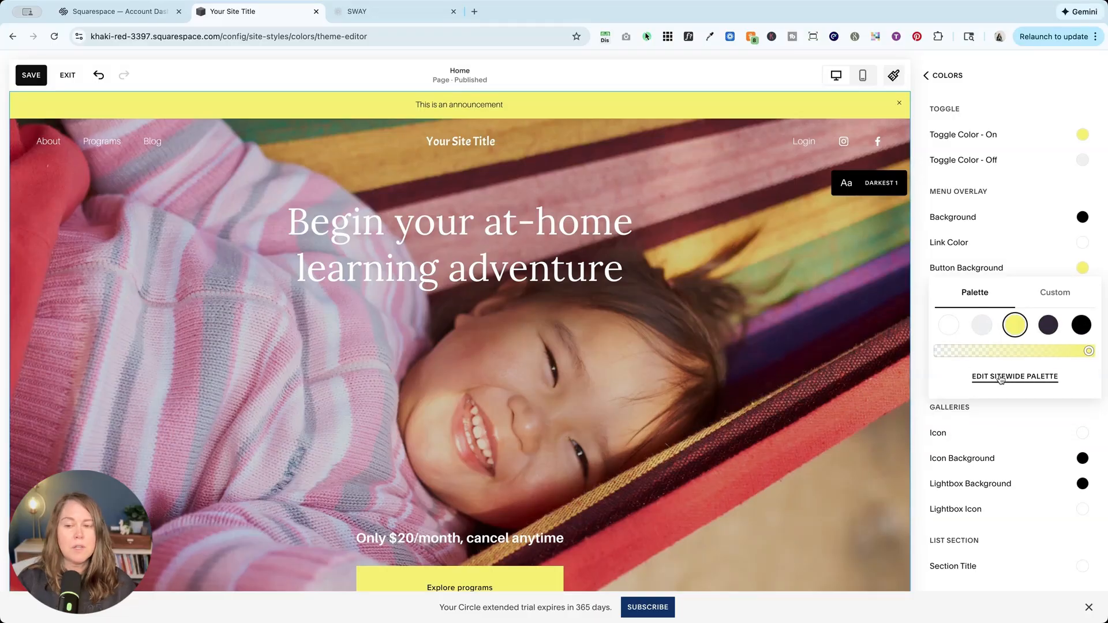
pyautogui.click(1056, 294)
pyautogui.click(1065, 405)
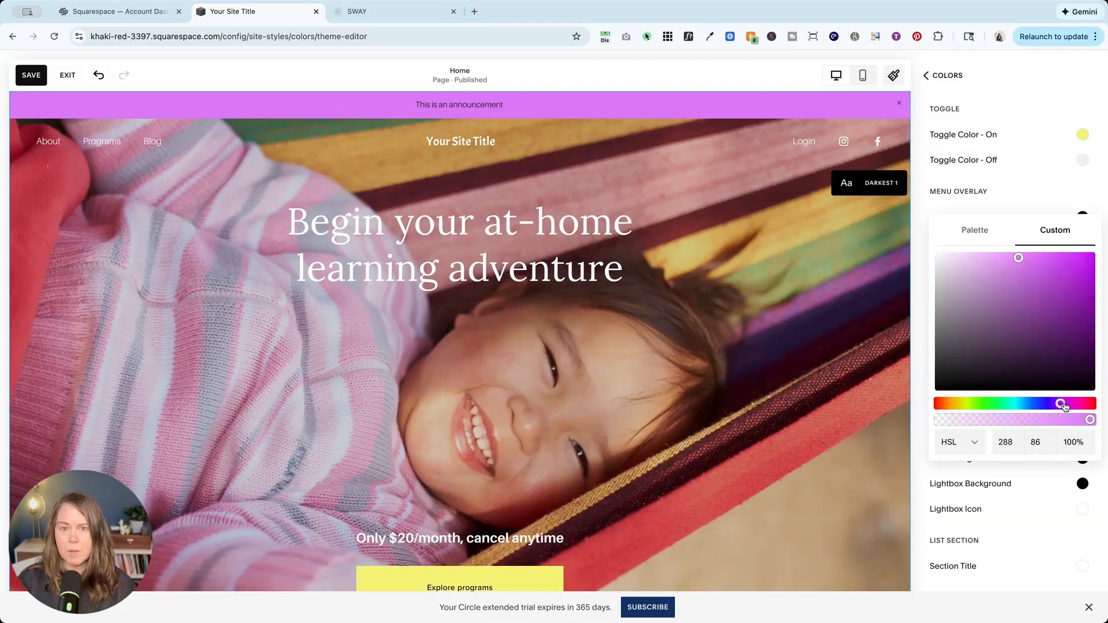
pyautogui.moveTo(1060, 408); pyautogui.dragTo(1067, 407)
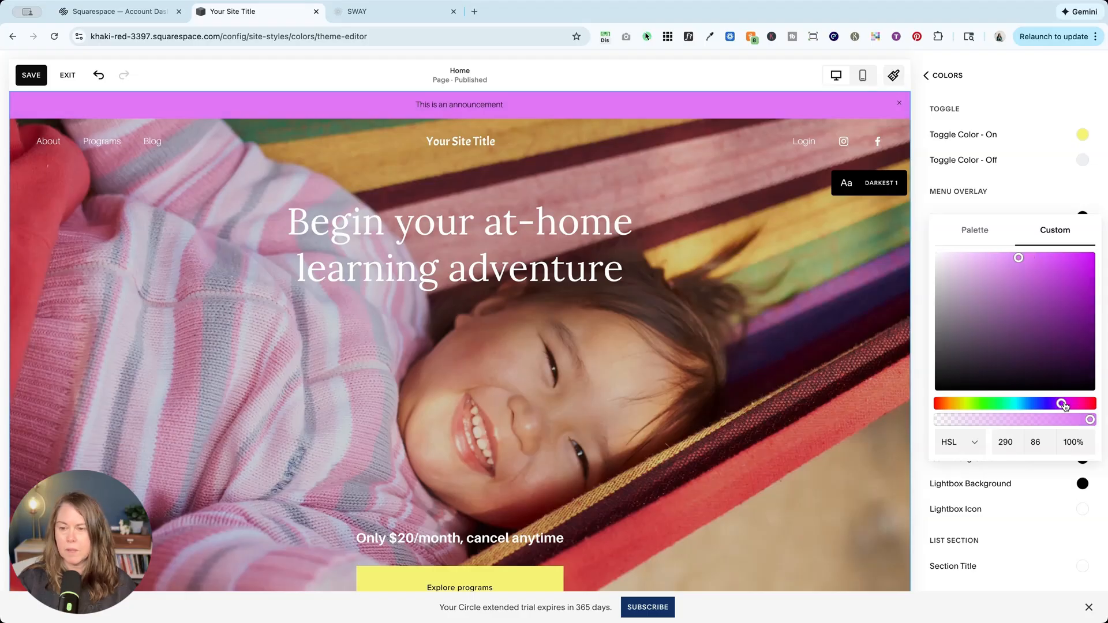
pyautogui.click(1053, 404)
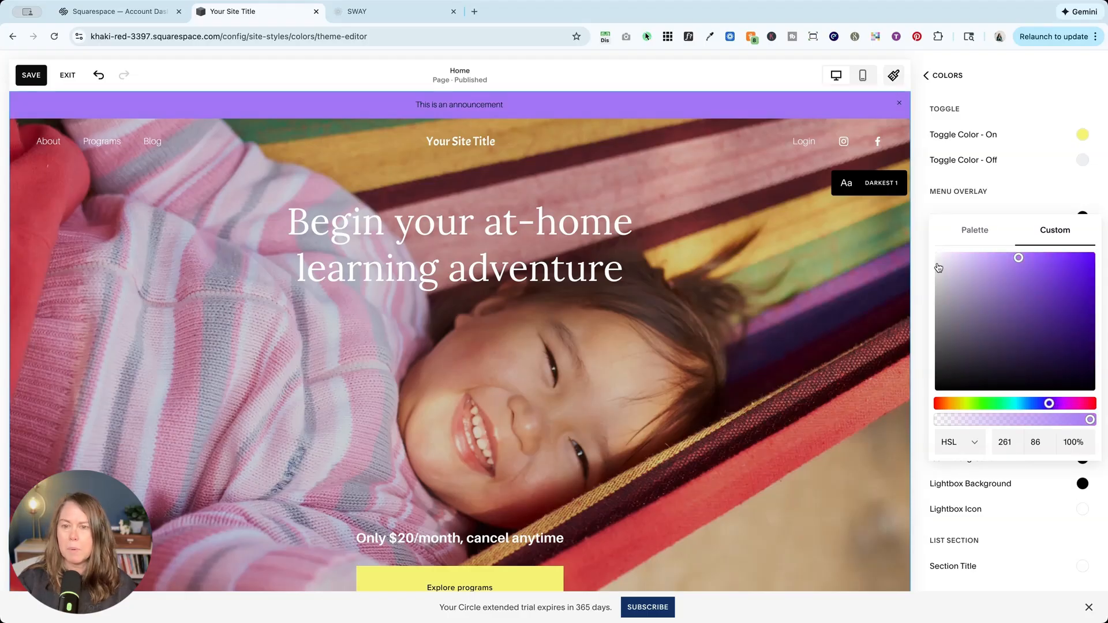
# Set the Announcement Bar text color to white from the palette, then save the site styles and exit.
pyautogui.click(922, 250)
pyautogui.click(1082, 374)
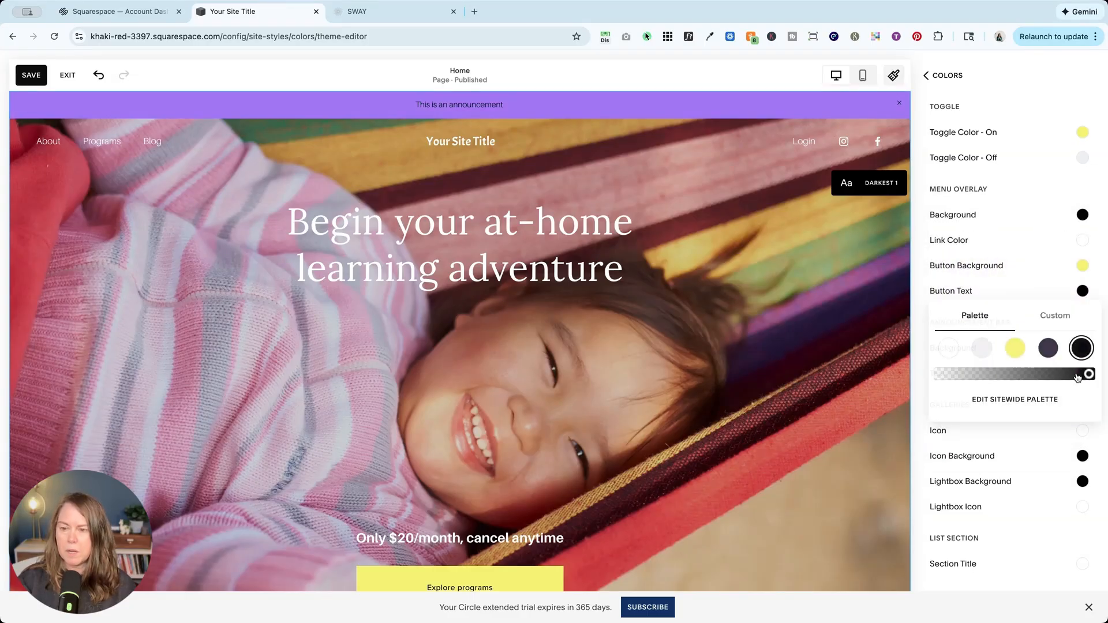
pyautogui.click(949, 348)
pyautogui.click(928, 351)
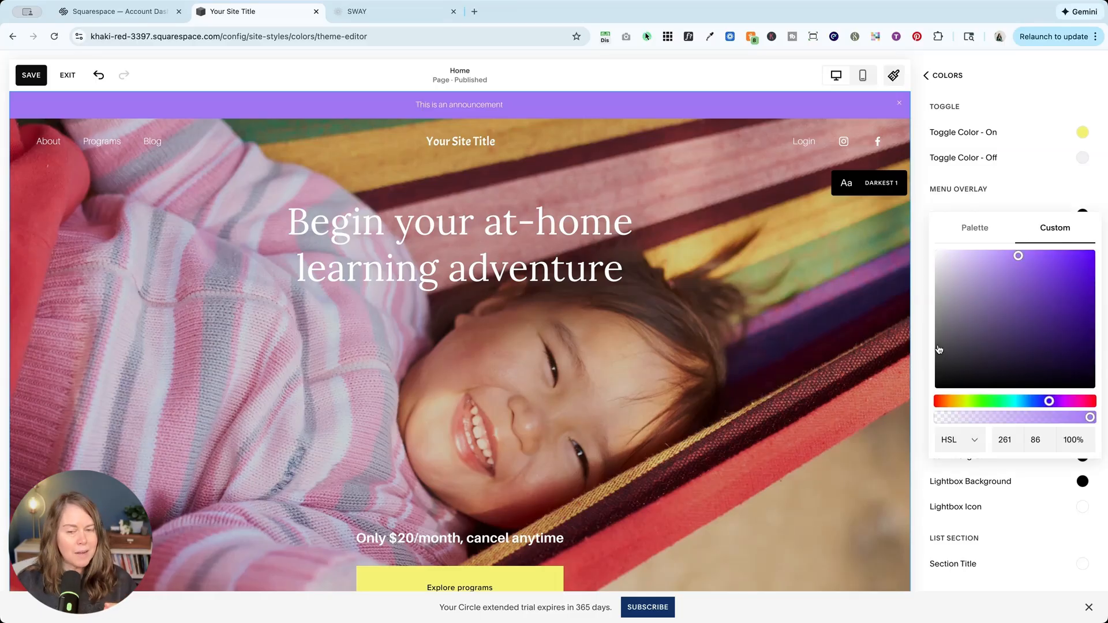
pyautogui.click(44, 81)
pyautogui.click(68, 76)
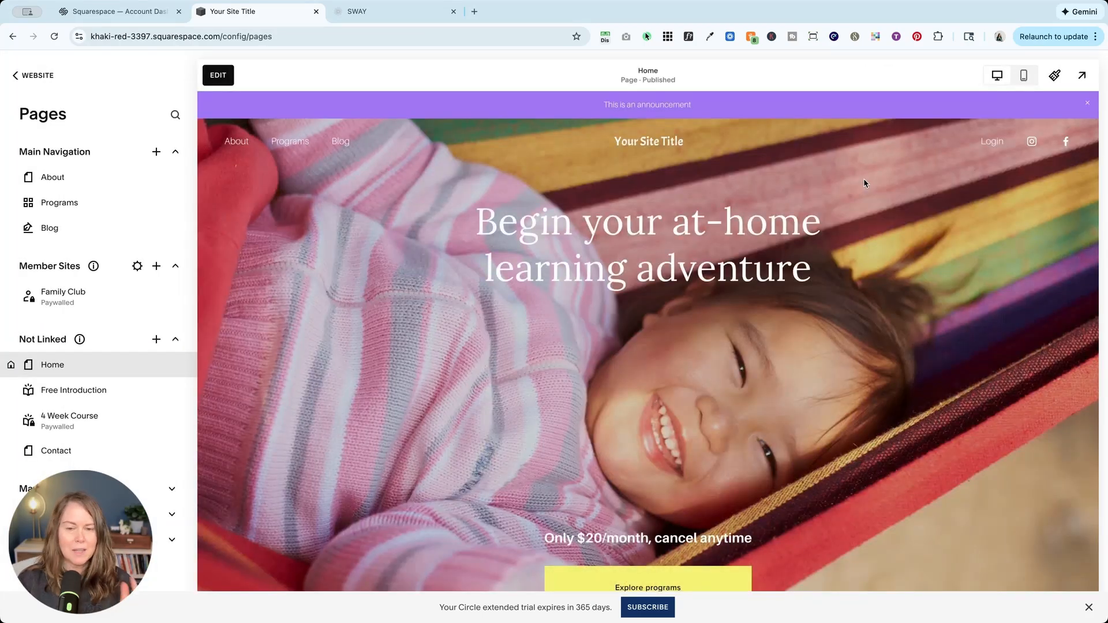
# Open the About page for editing and look through the color themes offered for its first section.
pyautogui.click(237, 141)
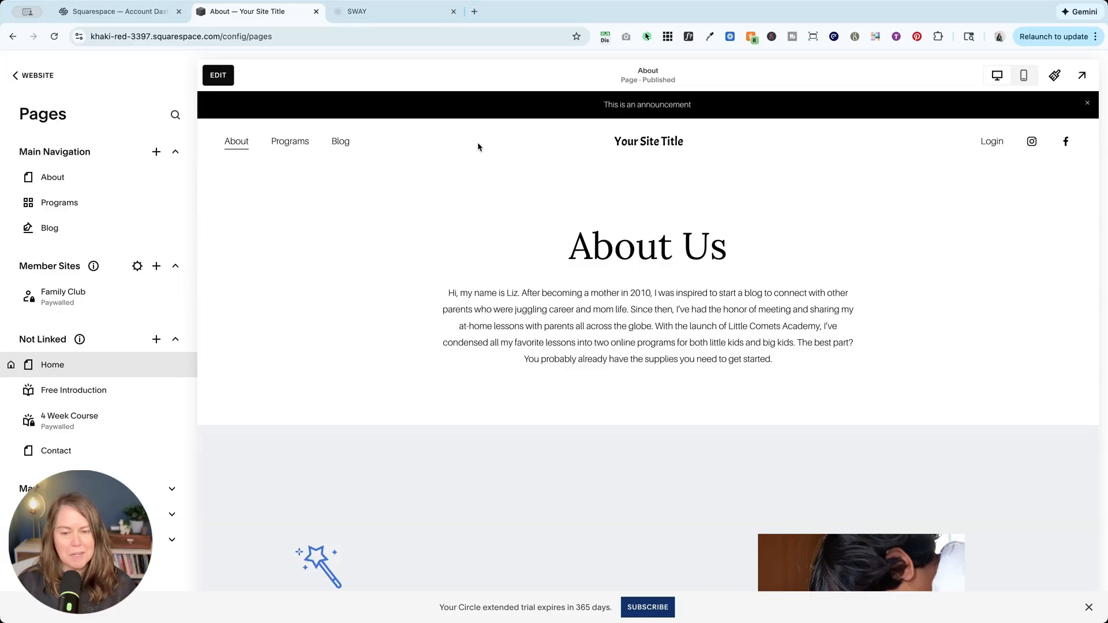
pyautogui.click(228, 84)
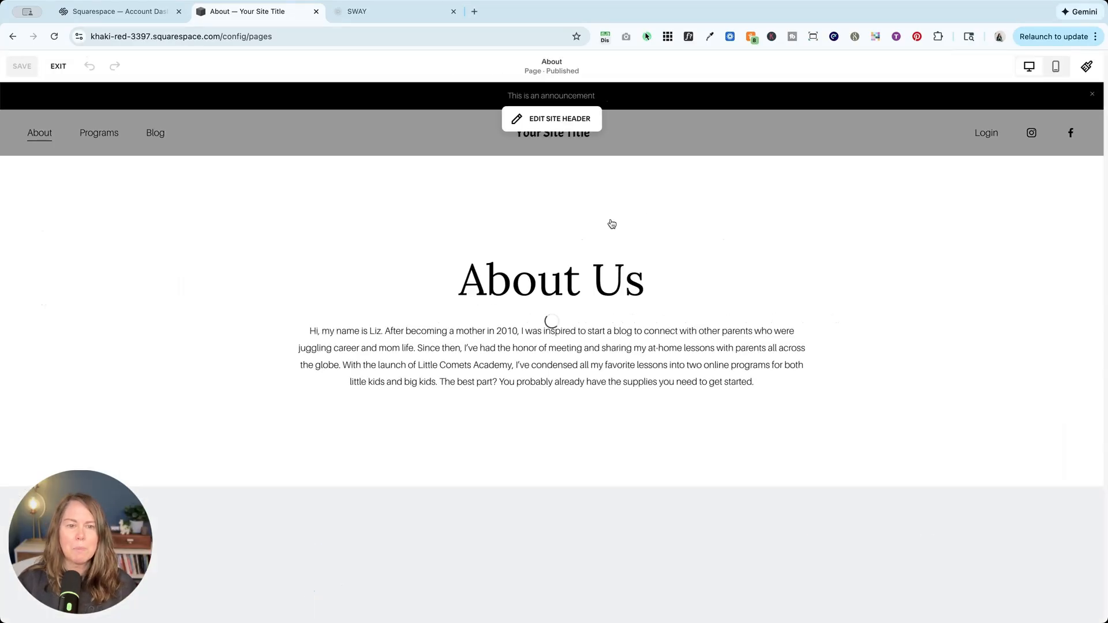
pyautogui.click(1034, 192)
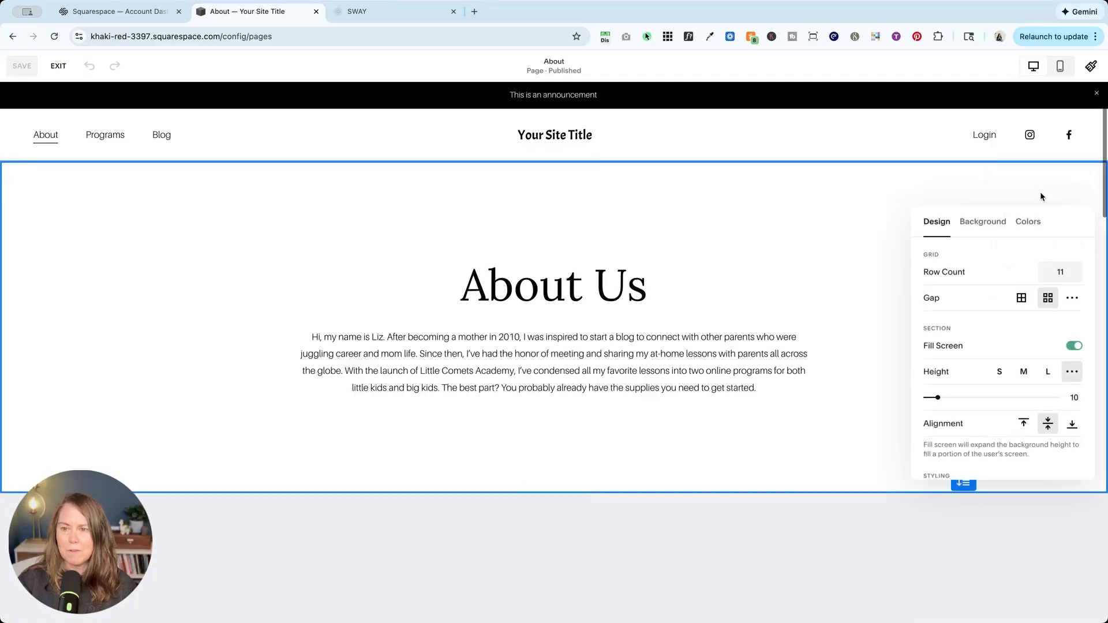
pyautogui.click(1036, 225)
pyautogui.scroll(-5, 1030, 372)
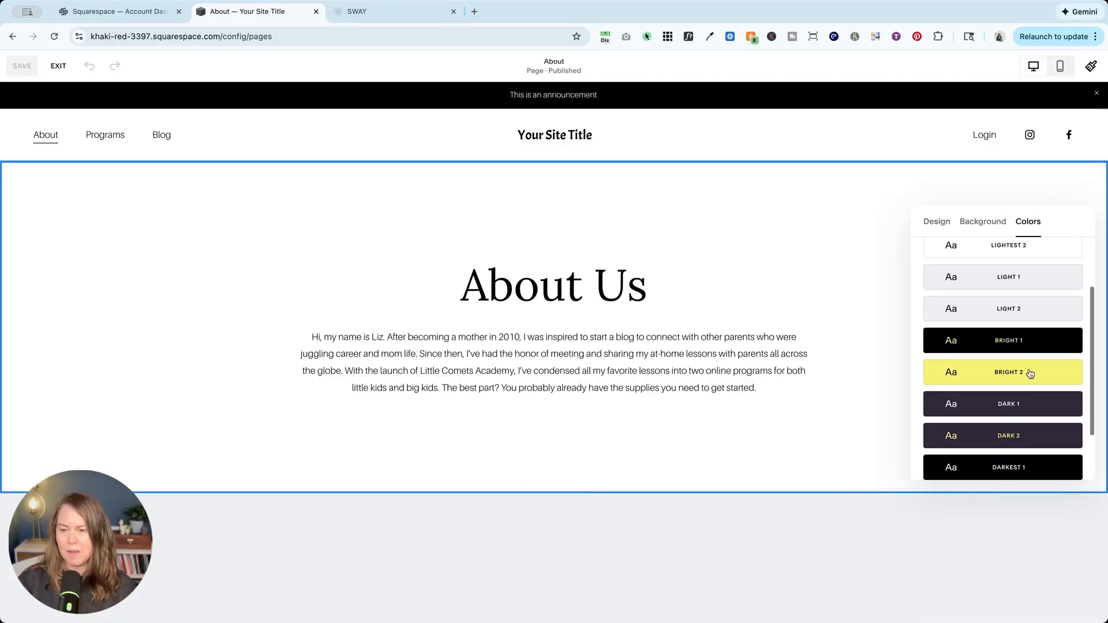
pyautogui.scroll(5, 1029, 371)
pyautogui.scroll(-2, 1004, 369)
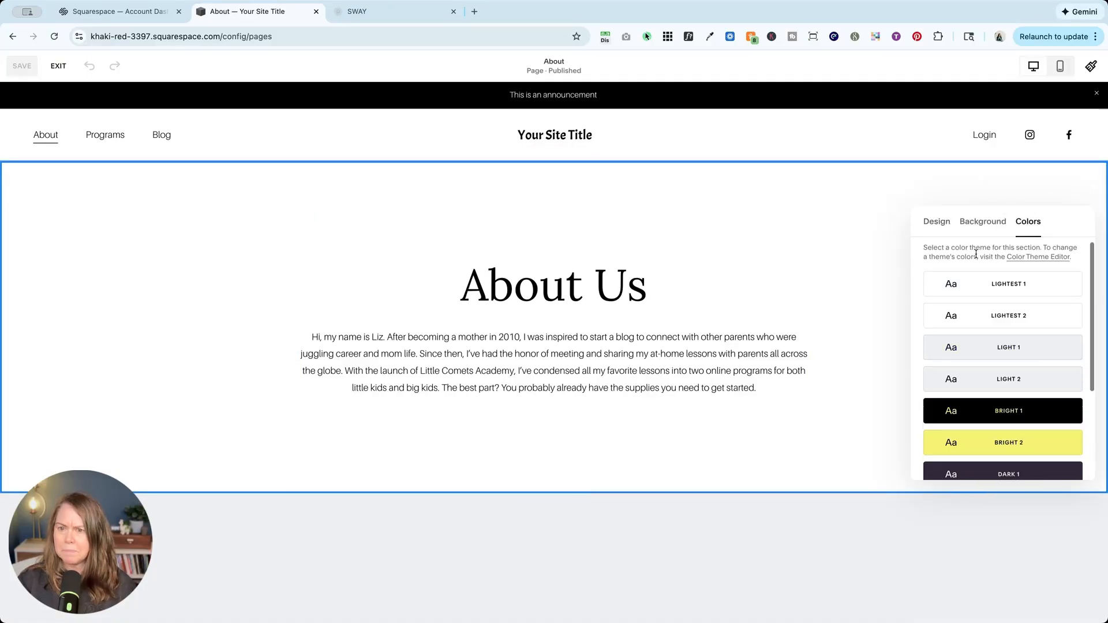
pyautogui.click(816, 192)
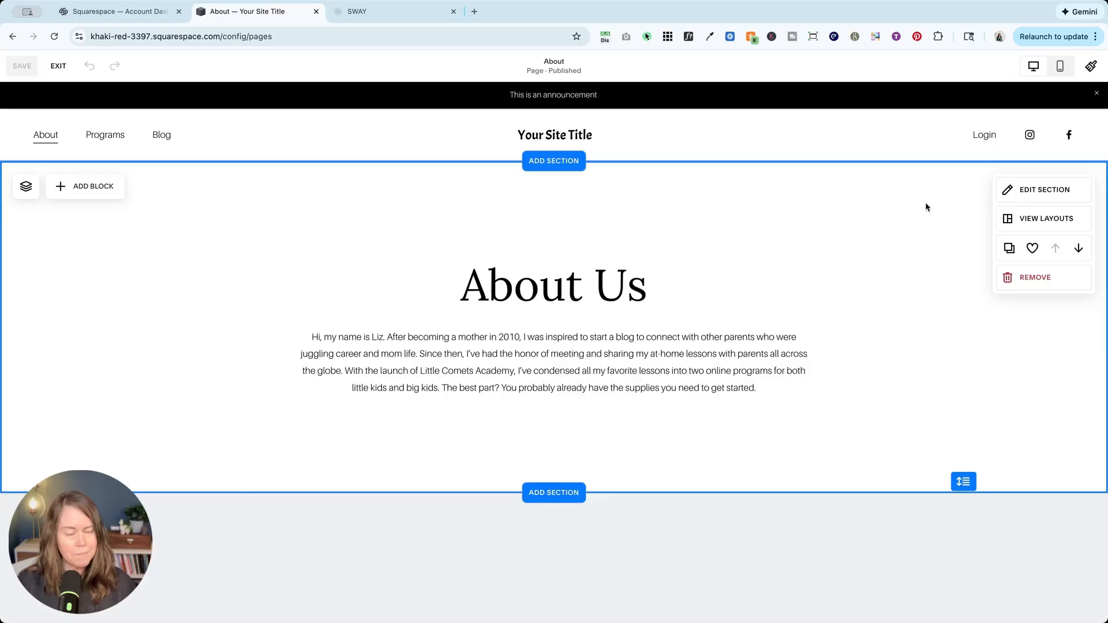
# Check the About Us section's color theme options again and exit the page editor.
pyautogui.click(1005, 190)
pyautogui.click(1029, 222)
pyautogui.scroll(-3, 973, 262)
pyautogui.scroll(5, 971, 267)
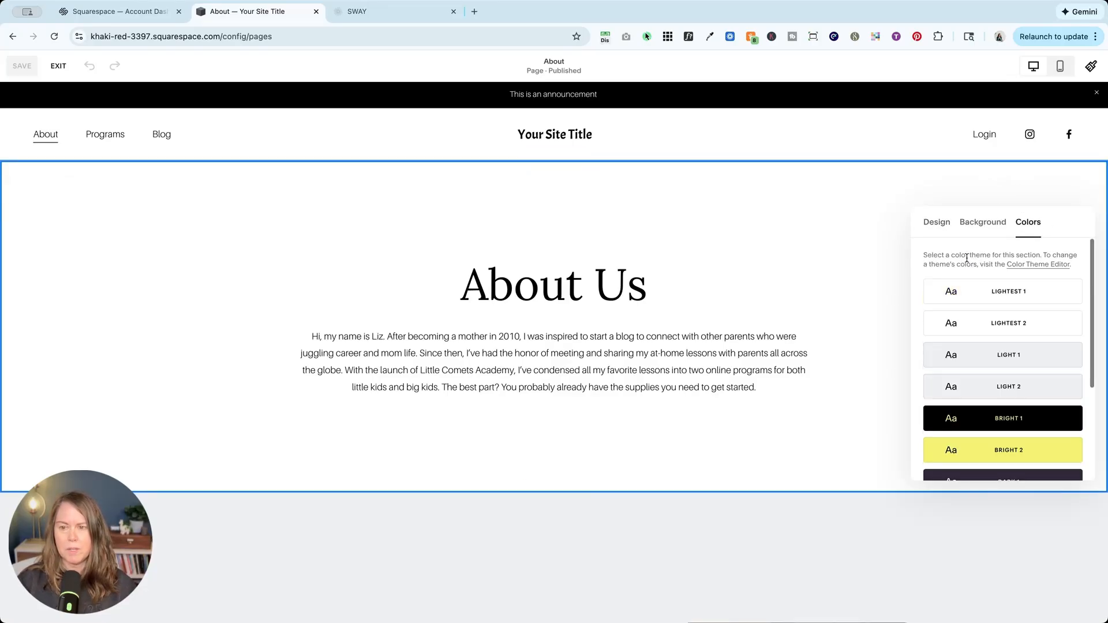
pyautogui.click(60, 68)
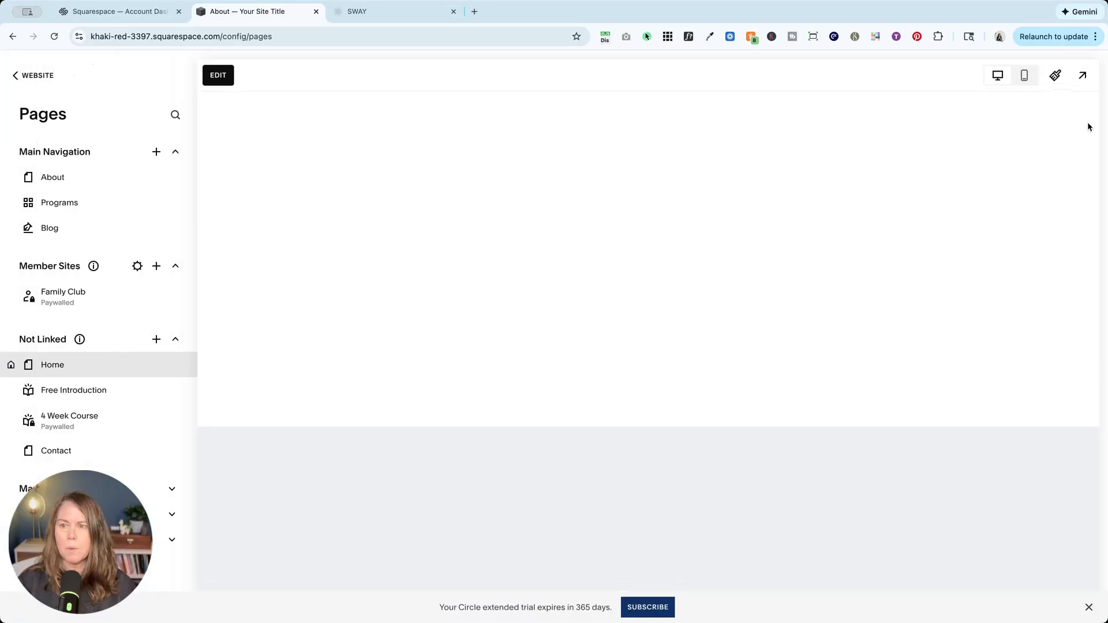
# Find the Announcement Bar colors of the Lightest 1 theme in the site styles, then return to the theme list.
pyautogui.click(1055, 76)
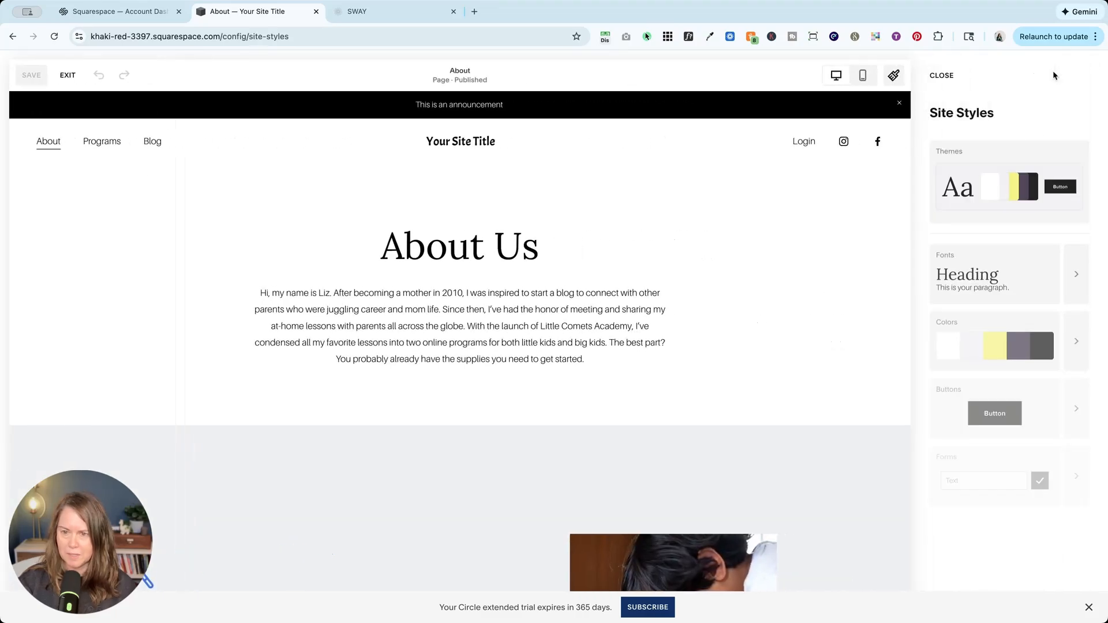
pyautogui.click(1083, 327)
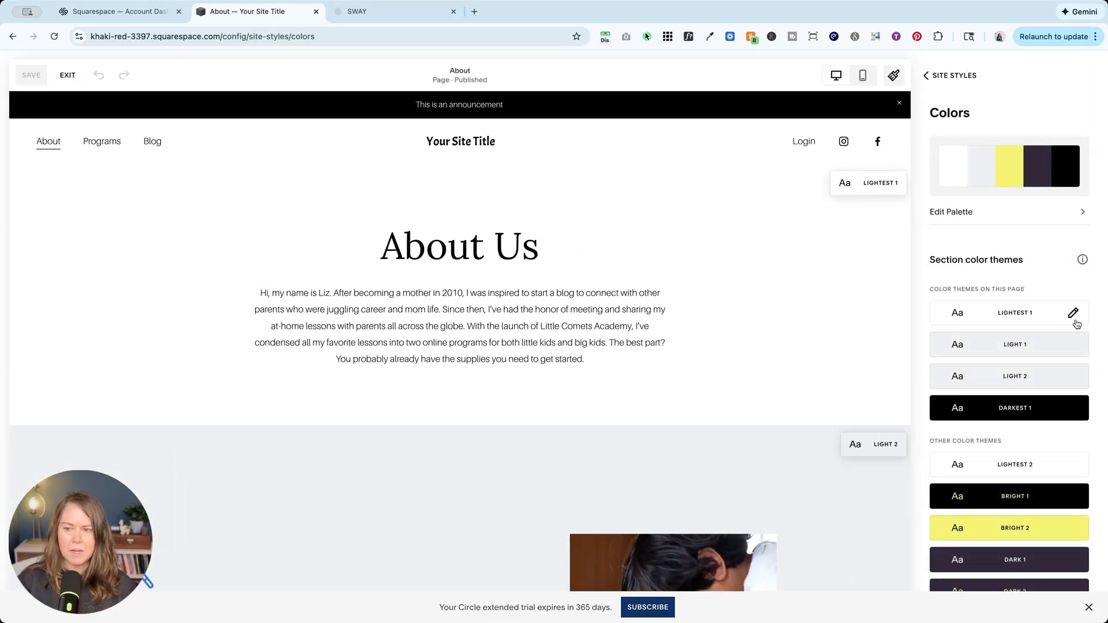
pyautogui.click(1042, 316)
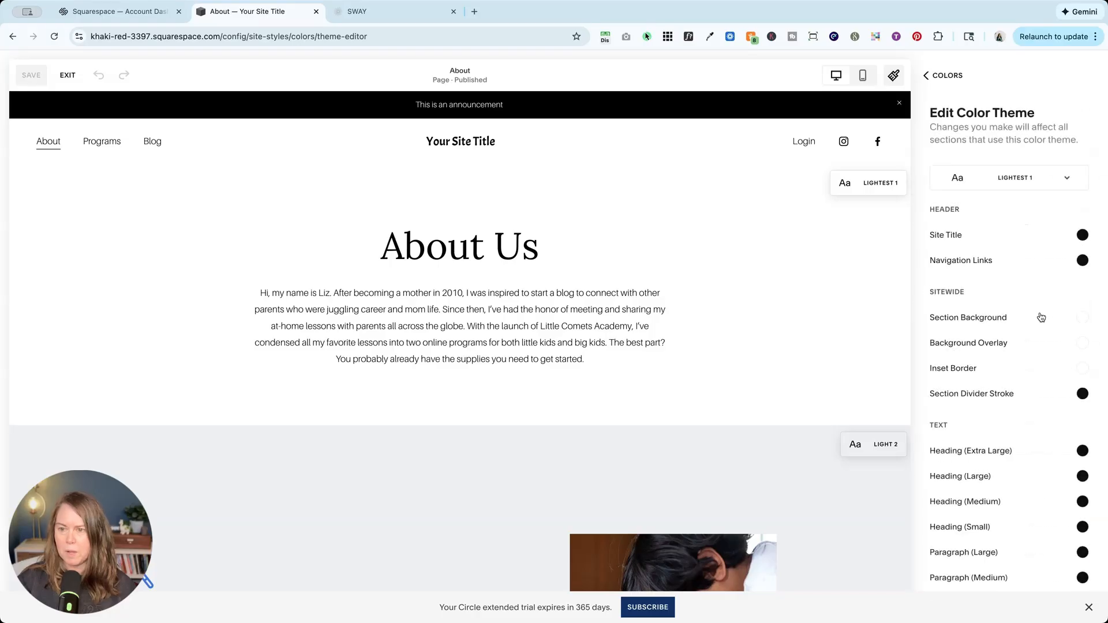
pyautogui.scroll(-15, 1041, 323)
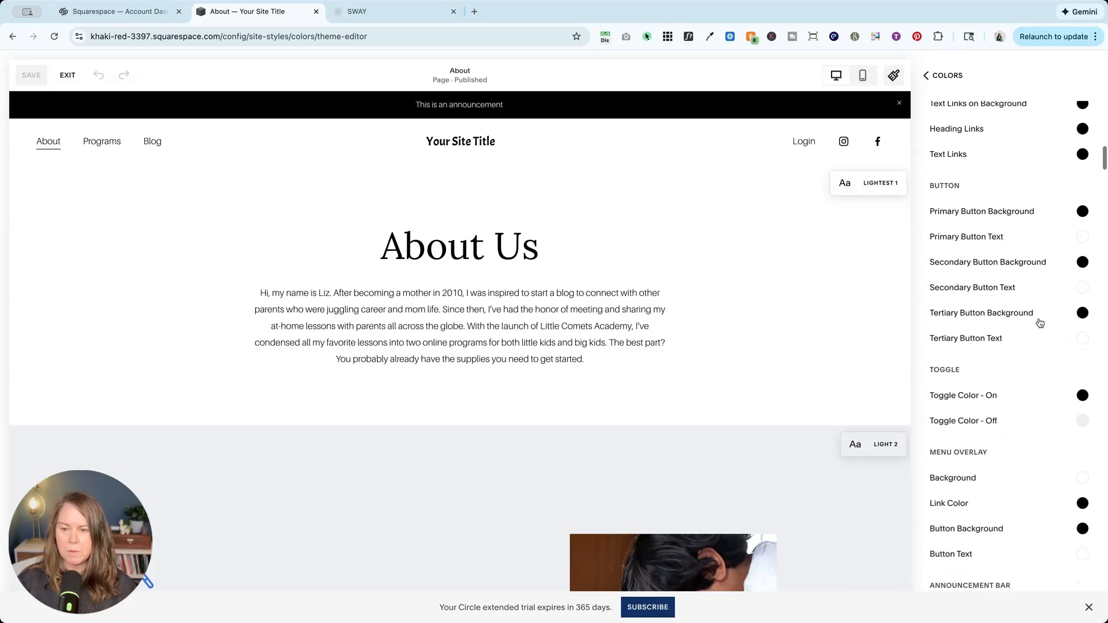
pyautogui.scroll(-4, 1041, 323)
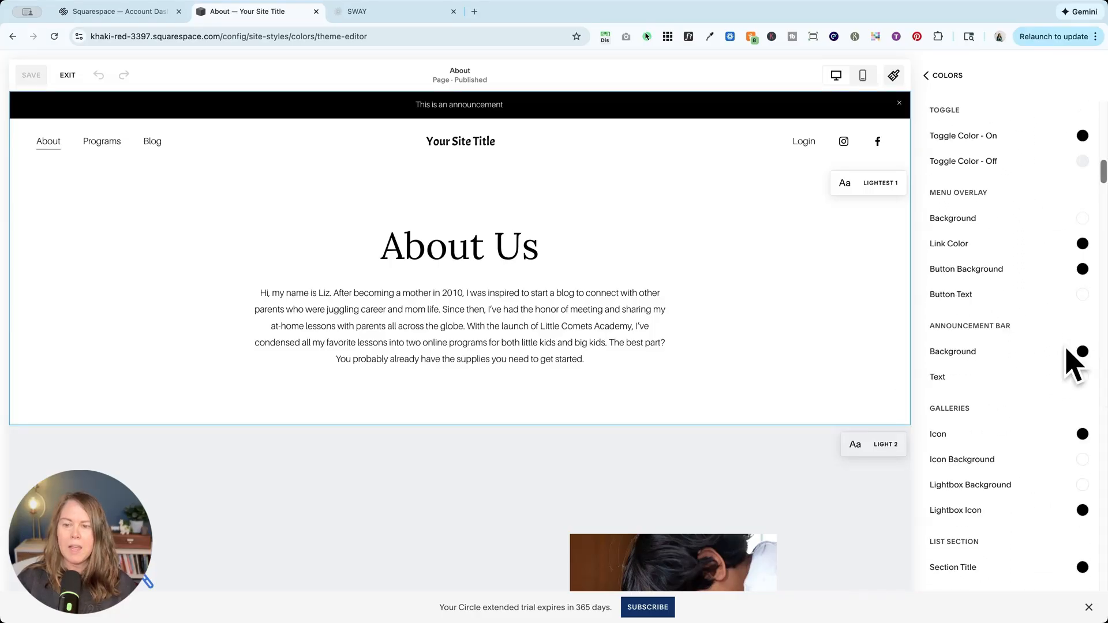
pyautogui.click(957, 81)
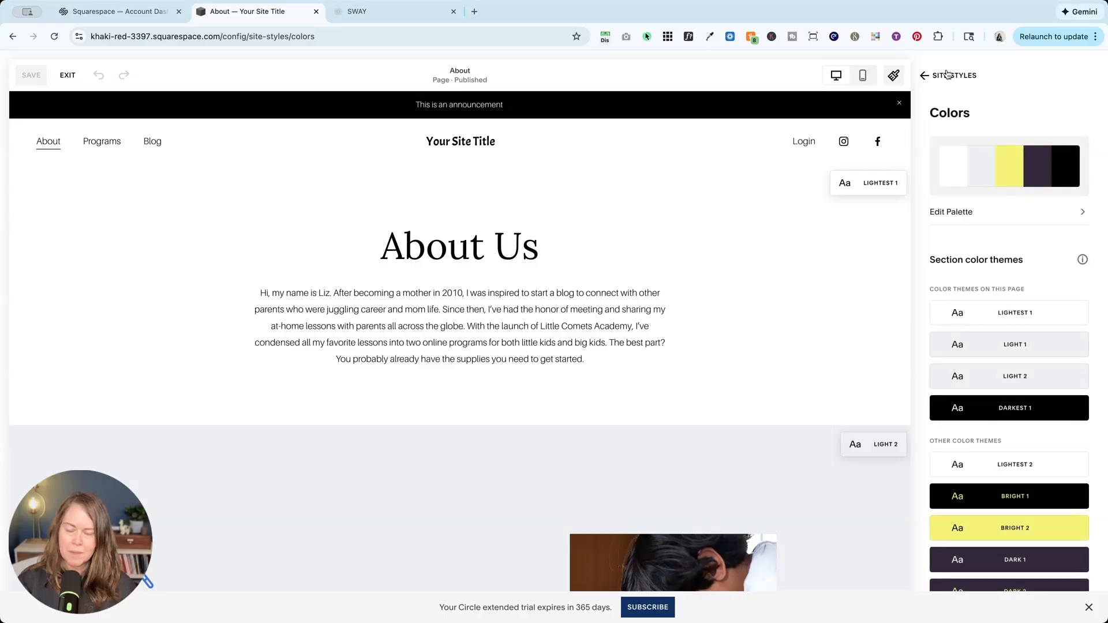
# Open the Announcement Bar background color of the Darkest 1 theme.
pyautogui.click(1005, 411)
pyautogui.scroll(-5, 1007, 417)
pyautogui.scroll(-10, 1007, 420)
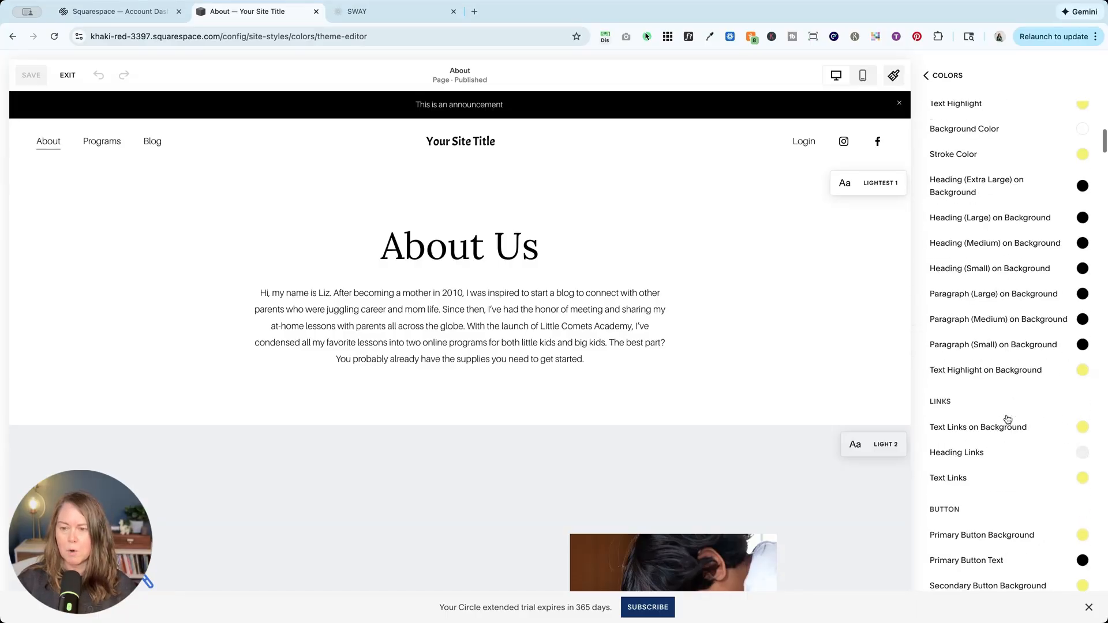
pyautogui.scroll(-1, 1008, 419)
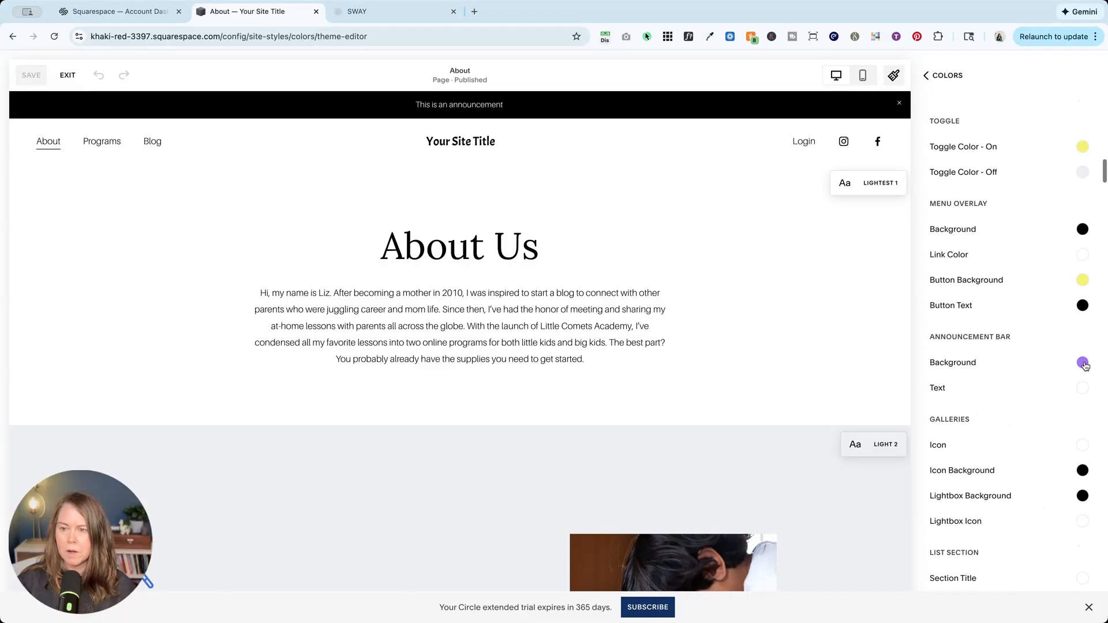
pyautogui.click(1083, 361)
# View the custom background color in the Hex, RGB and HSL formats.
pyautogui.click(950, 455)
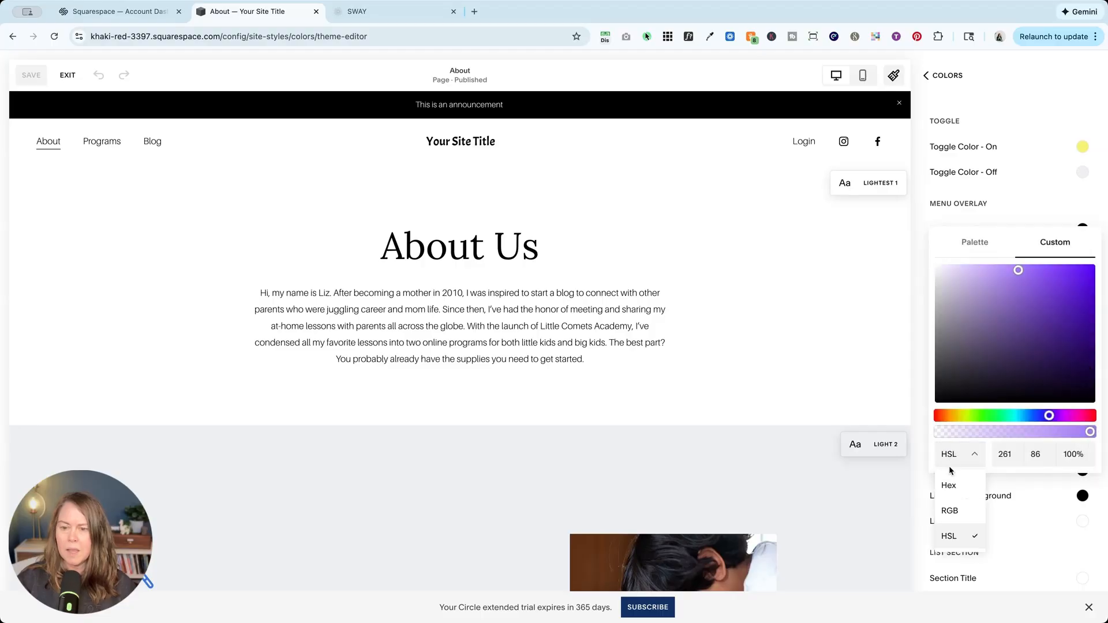
pyautogui.click(949, 485)
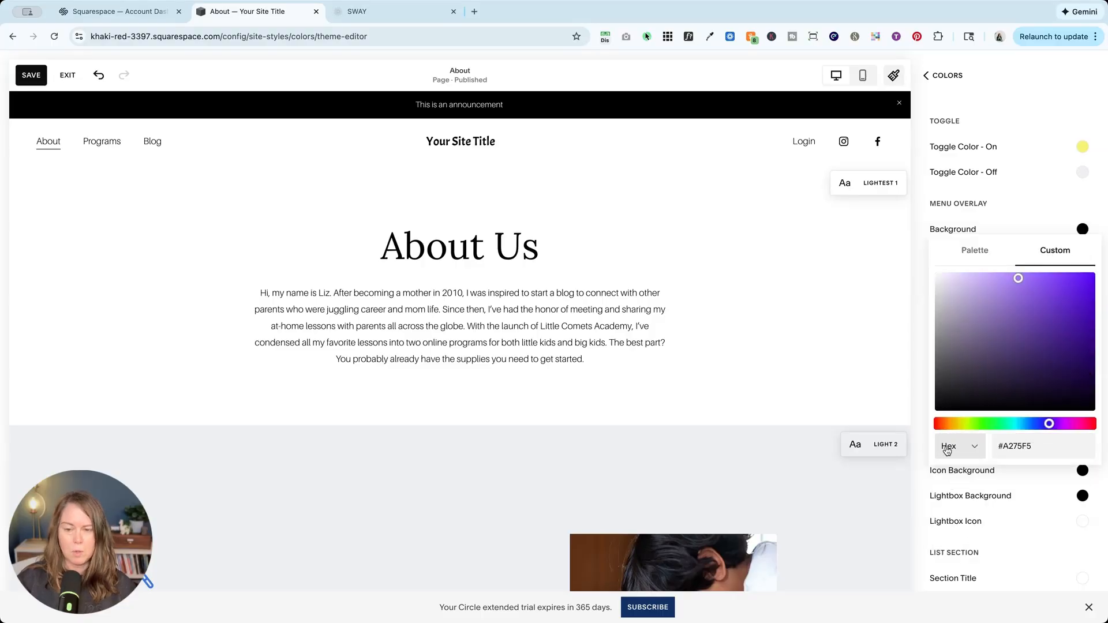
pyautogui.click(960, 451)
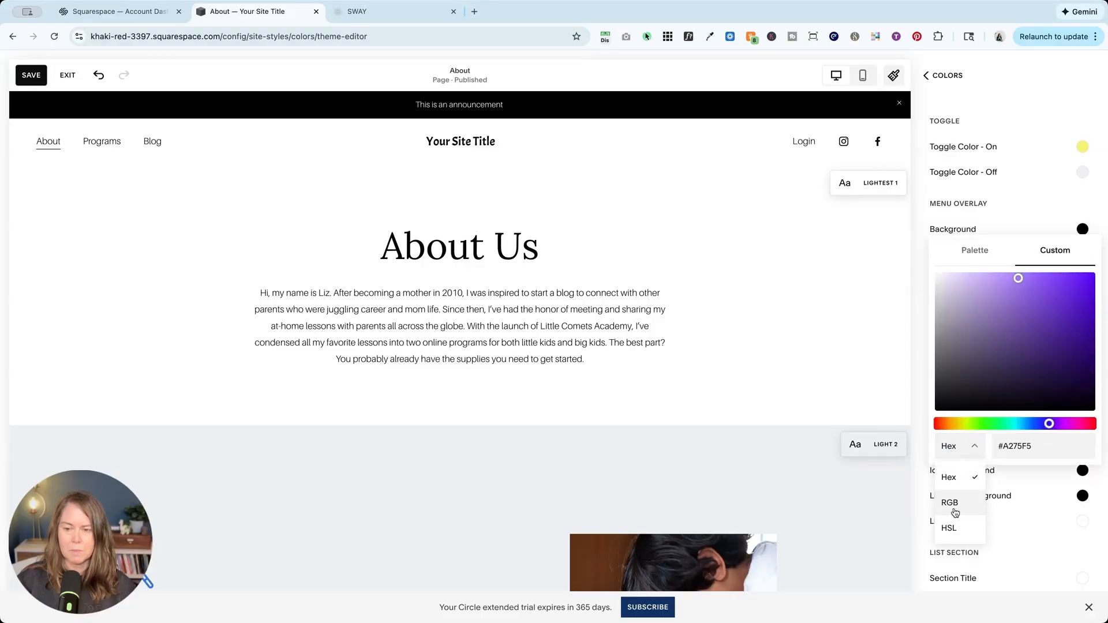
pyautogui.click(960, 499)
pyautogui.click(950, 454)
pyautogui.click(951, 532)
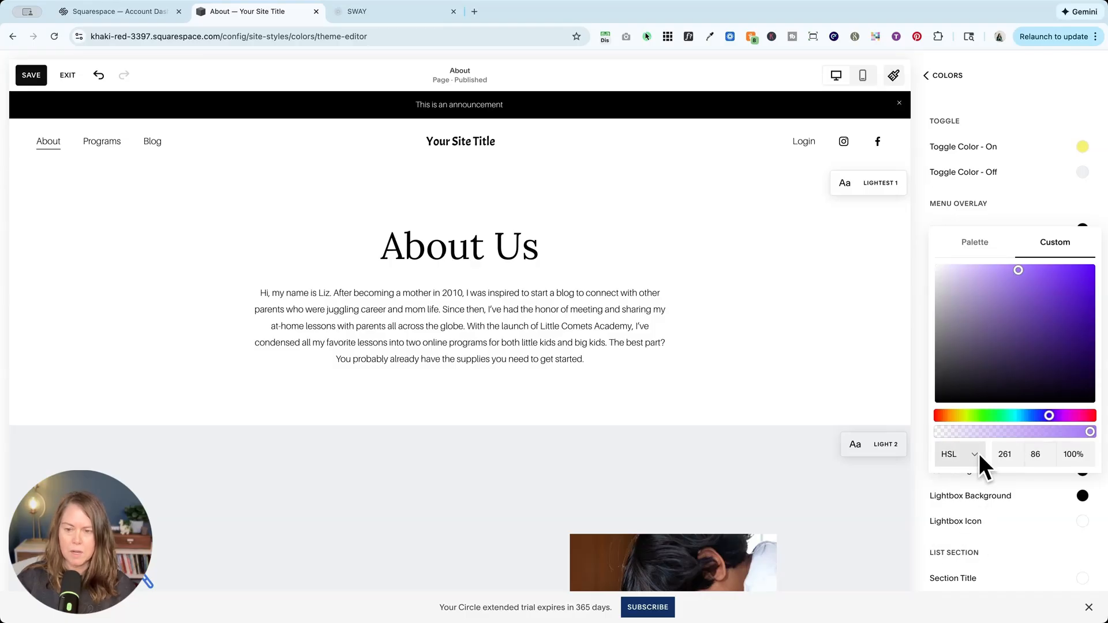
# Switch the purple background color to Hex format, select its code for copying, and return to the section color themes.
pyautogui.click(950, 452)
pyautogui.click(952, 485)
pyautogui.tripleClick(1023, 445)
pyautogui.hotkey('ctrl', 'c')
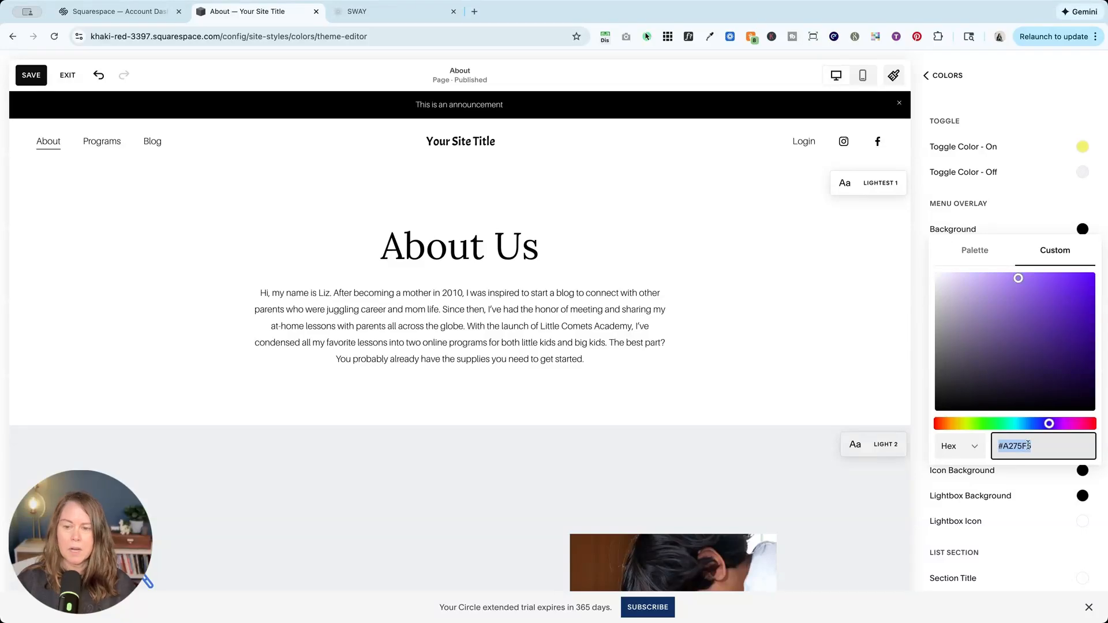
pyautogui.click(957, 74)
pyautogui.click(955, 75)
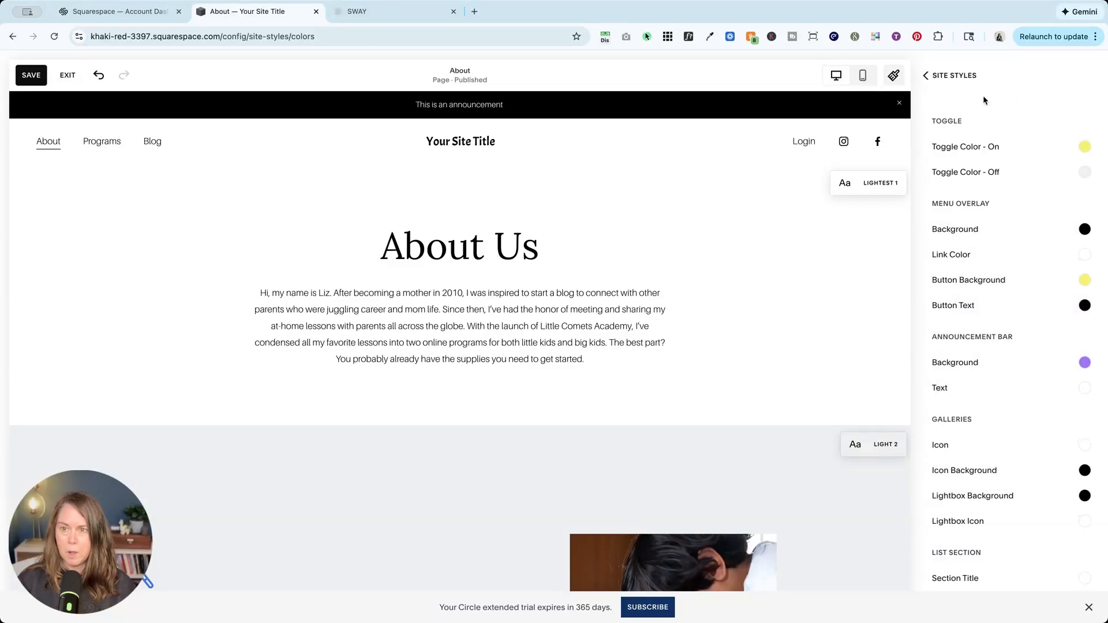
# Set the Lightest 1 theme's Announcement Bar background to the custom hex color #A275F5 and save the site styles.
pyautogui.click(1070, 314)
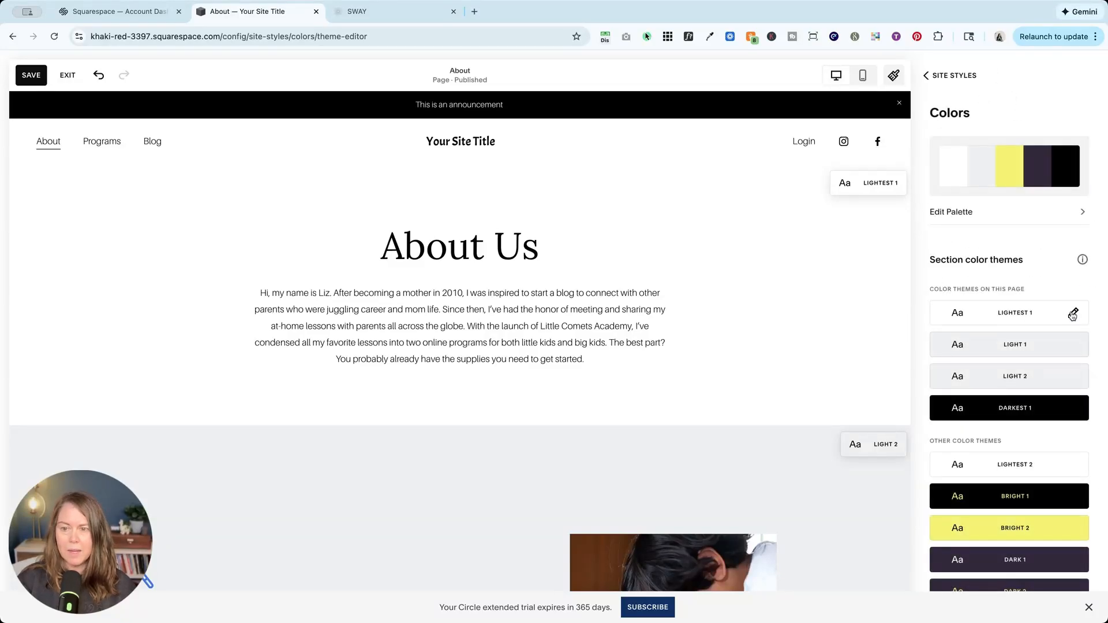
pyautogui.scroll(-10, 1008, 340)
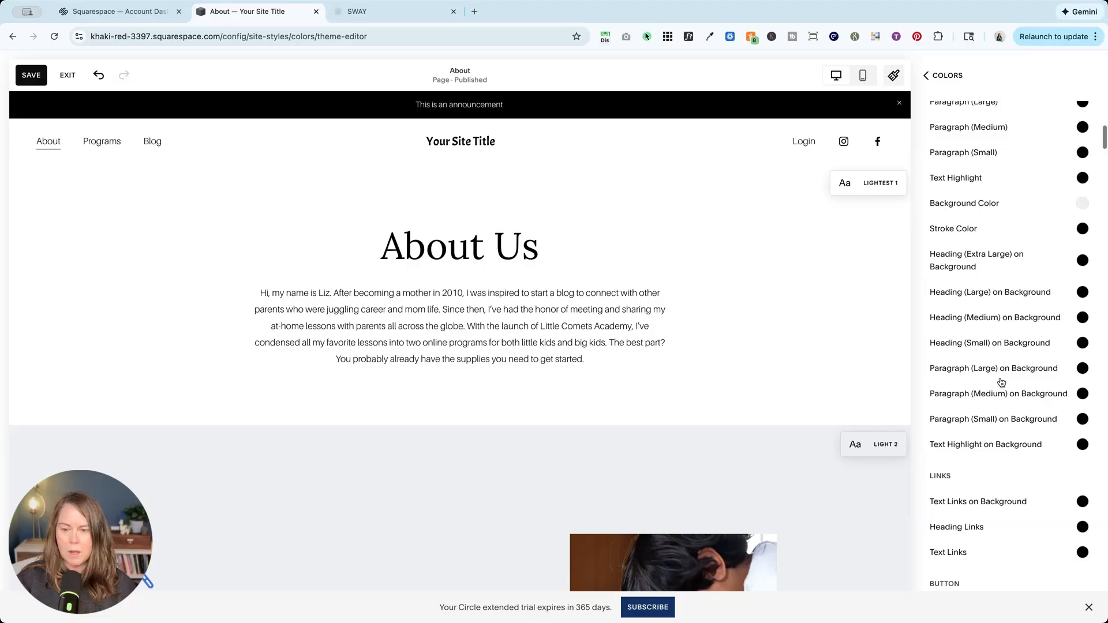
pyautogui.scroll(-8, 1002, 383)
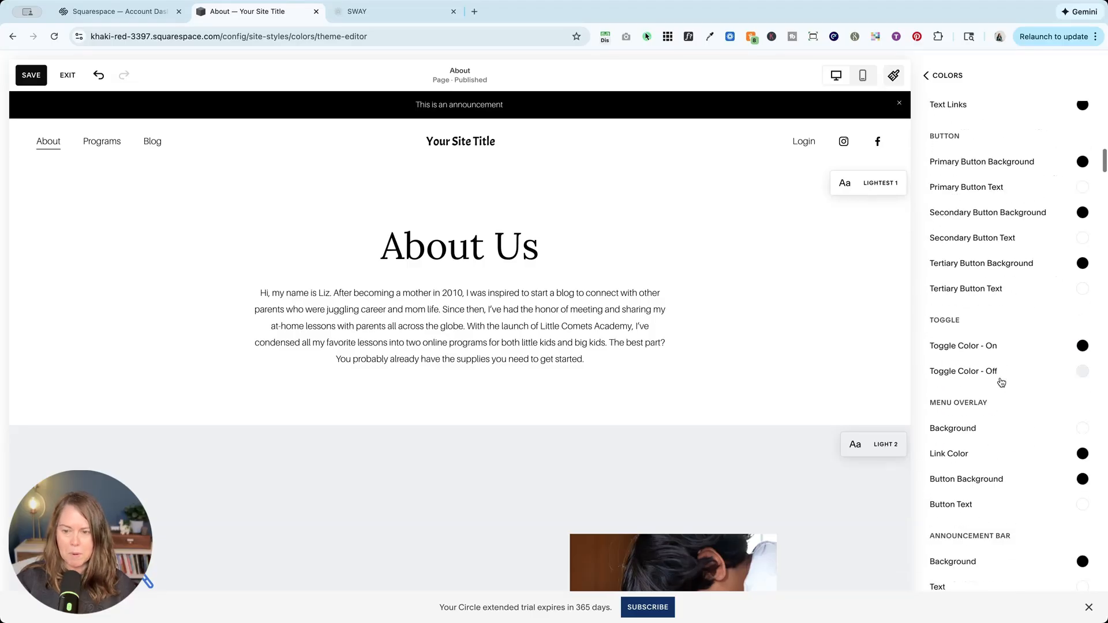
pyautogui.scroll(-1, 1002, 383)
pyautogui.click(1083, 351)
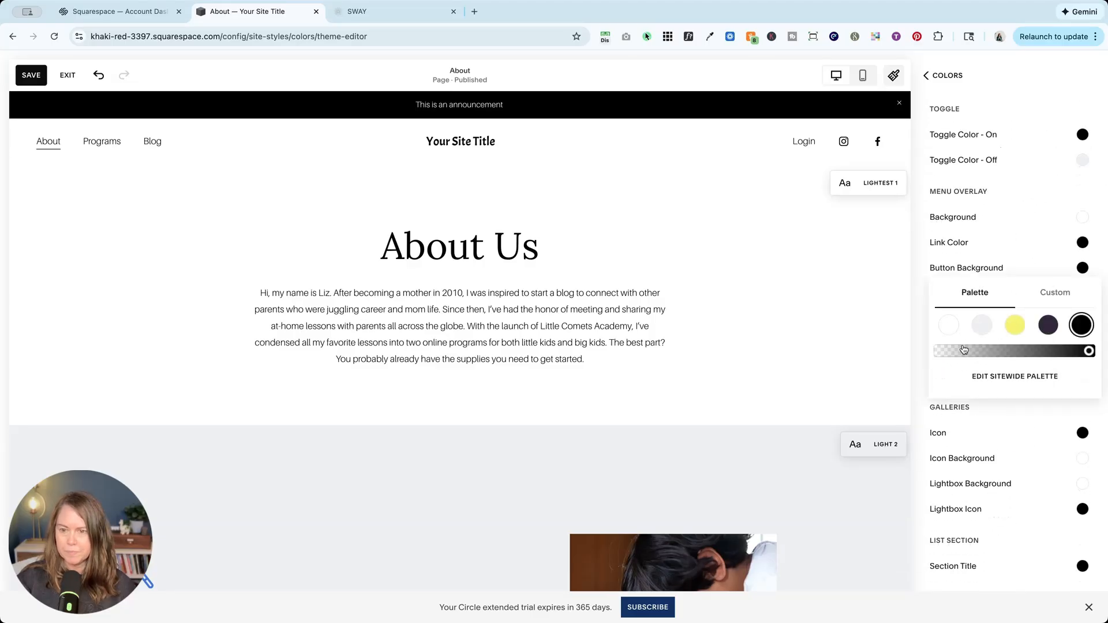
pyautogui.click(1059, 294)
pyautogui.click(963, 443)
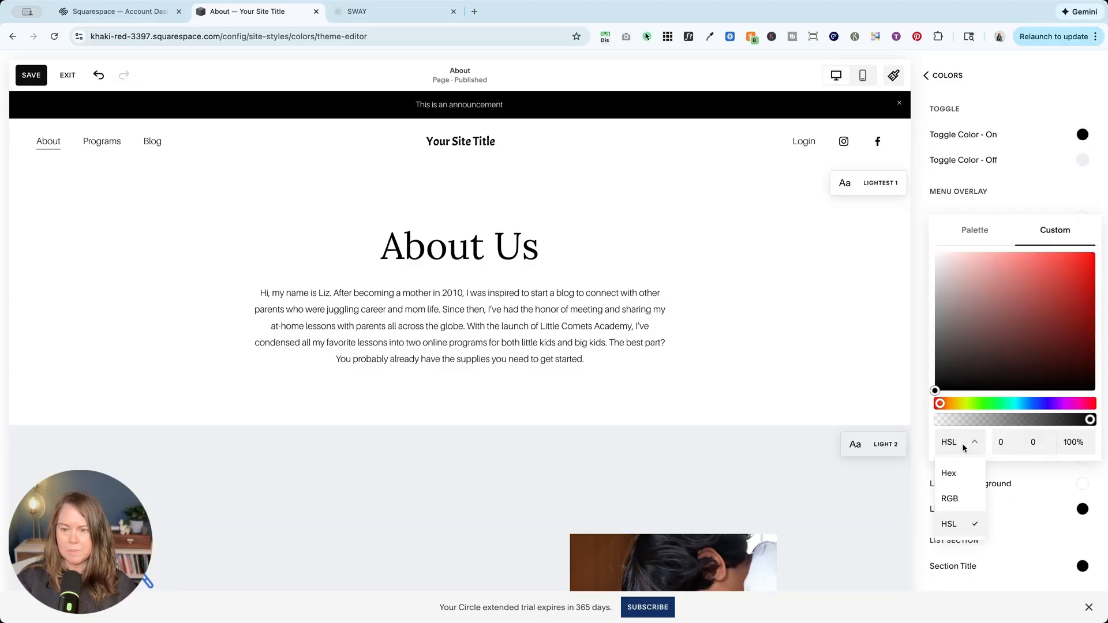
pyautogui.click(956, 474)
pyautogui.moveTo(1039, 435); pyautogui.dragTo(1000, 435)
pyautogui.hotkey('ctrl', 'v')
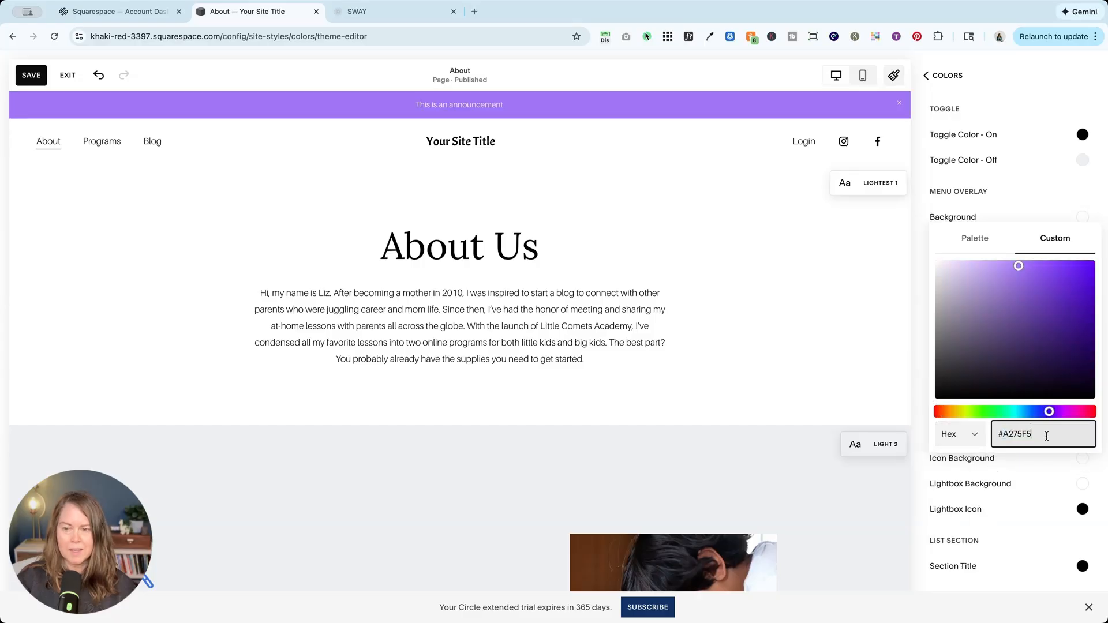
pyautogui.click(694, 259)
pyautogui.click(30, 76)
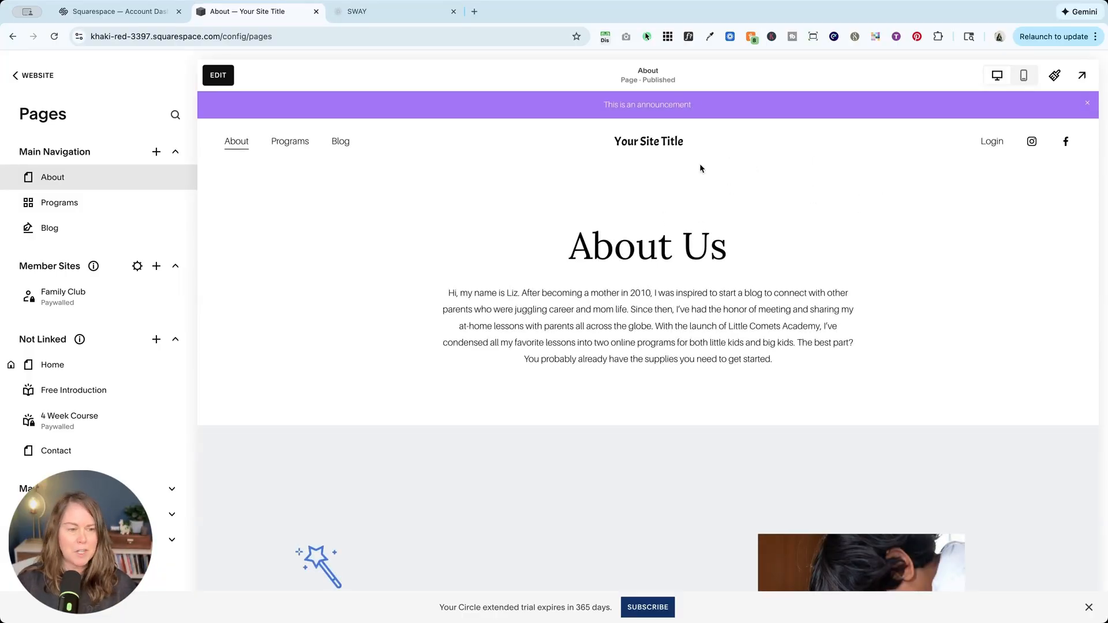
pyautogui.click(222, 77)
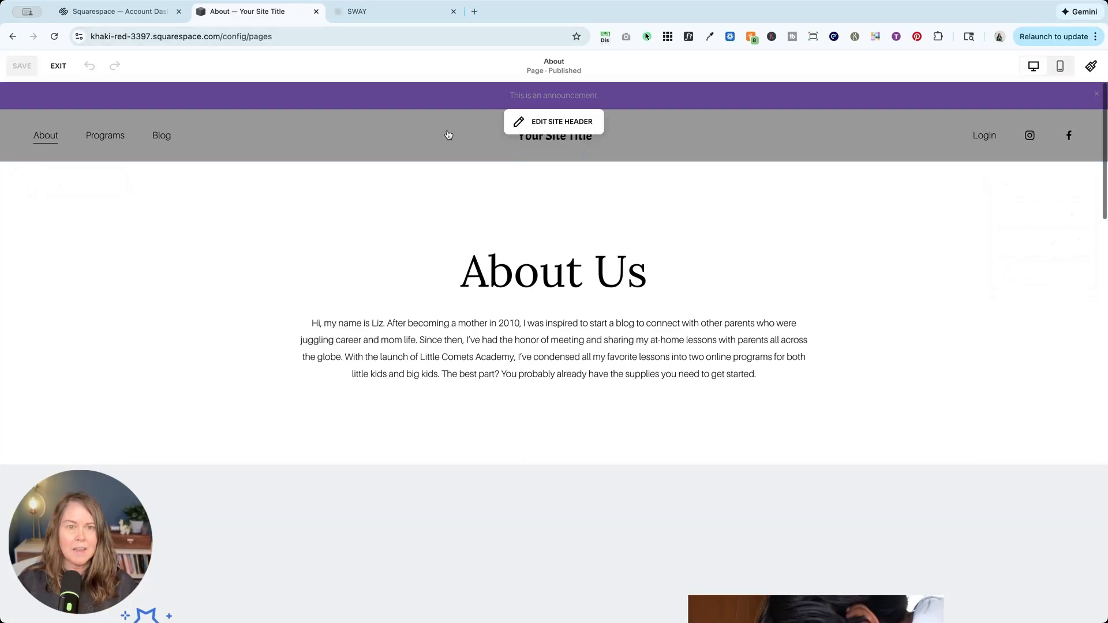
pyautogui.click(57, 67)
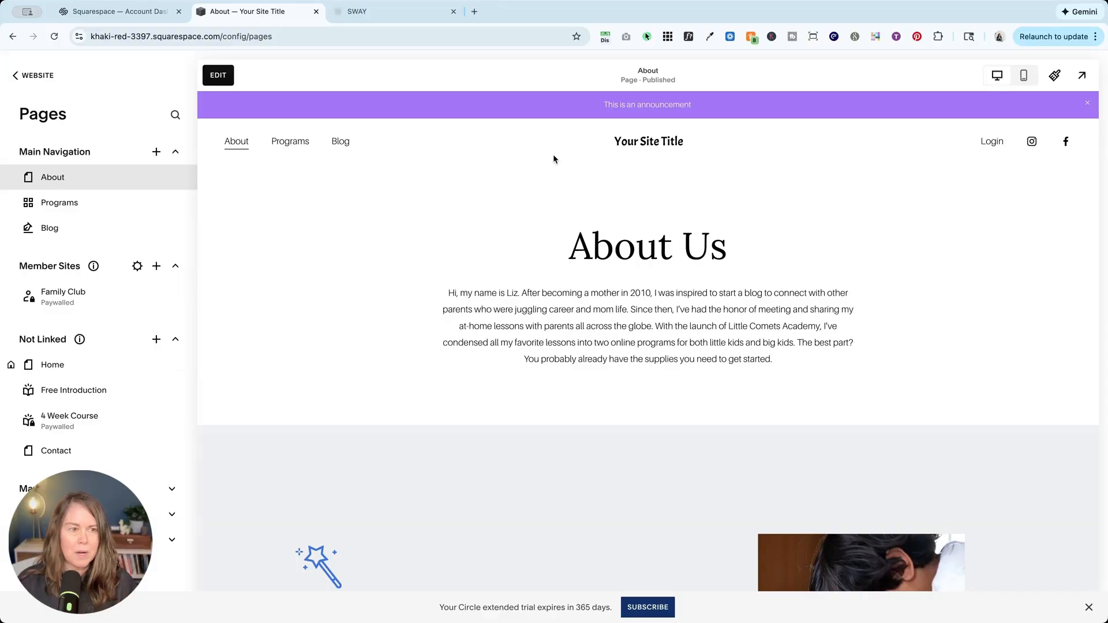
pyautogui.scroll(-1, 553, 159)
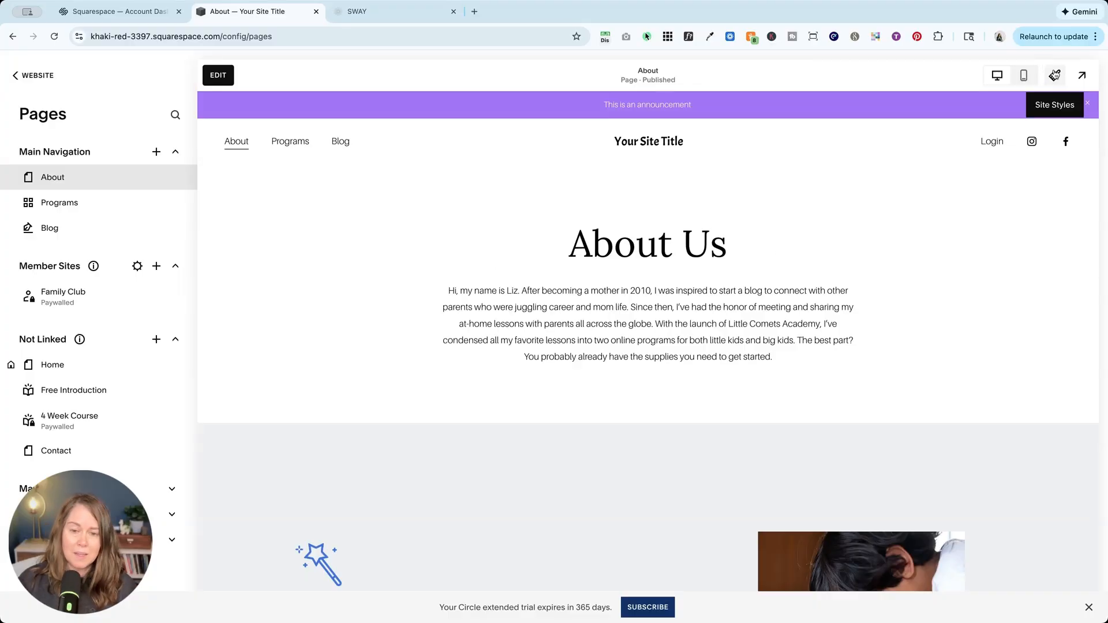
# Add a blank section above the About Us section on the About page, view its color options, and save the page.
pyautogui.click(218, 75)
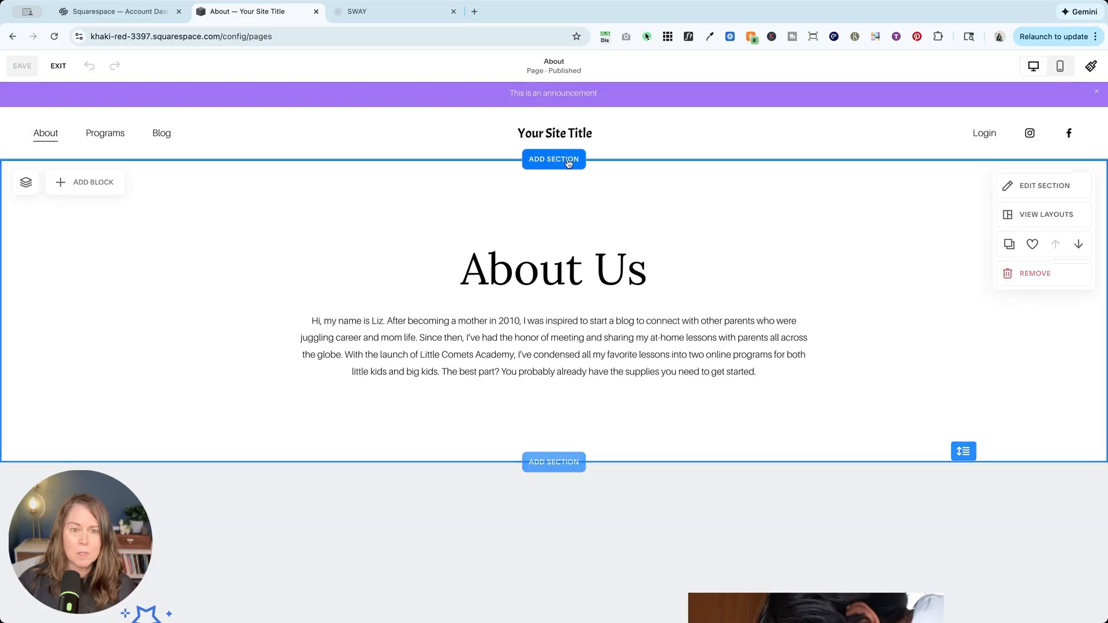
pyautogui.click(554, 159)
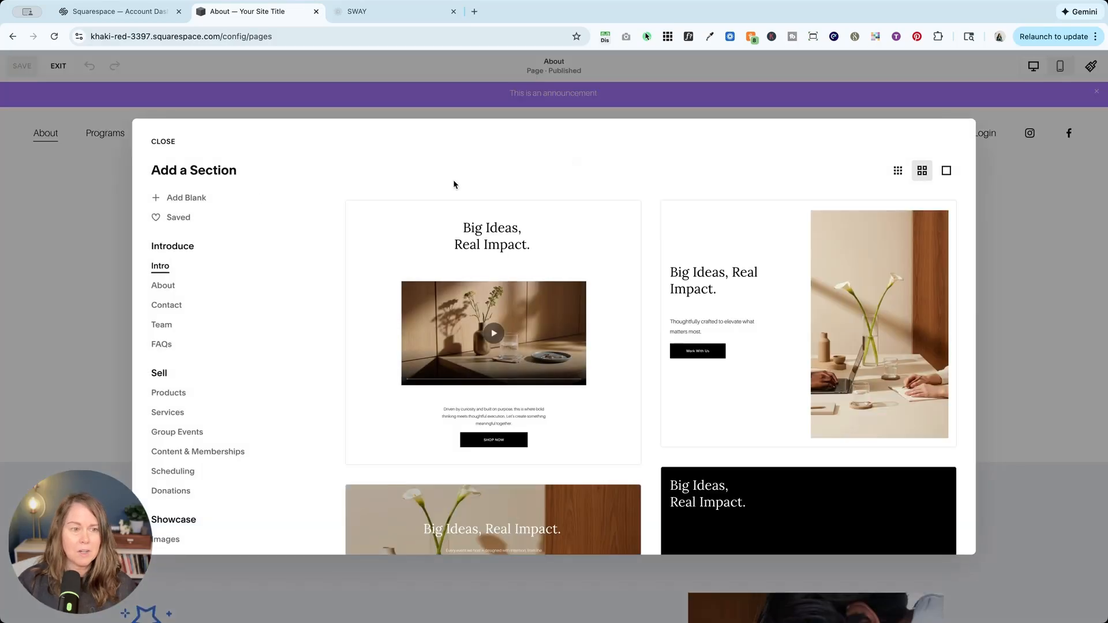
pyautogui.click(186, 198)
pyautogui.click(199, 239)
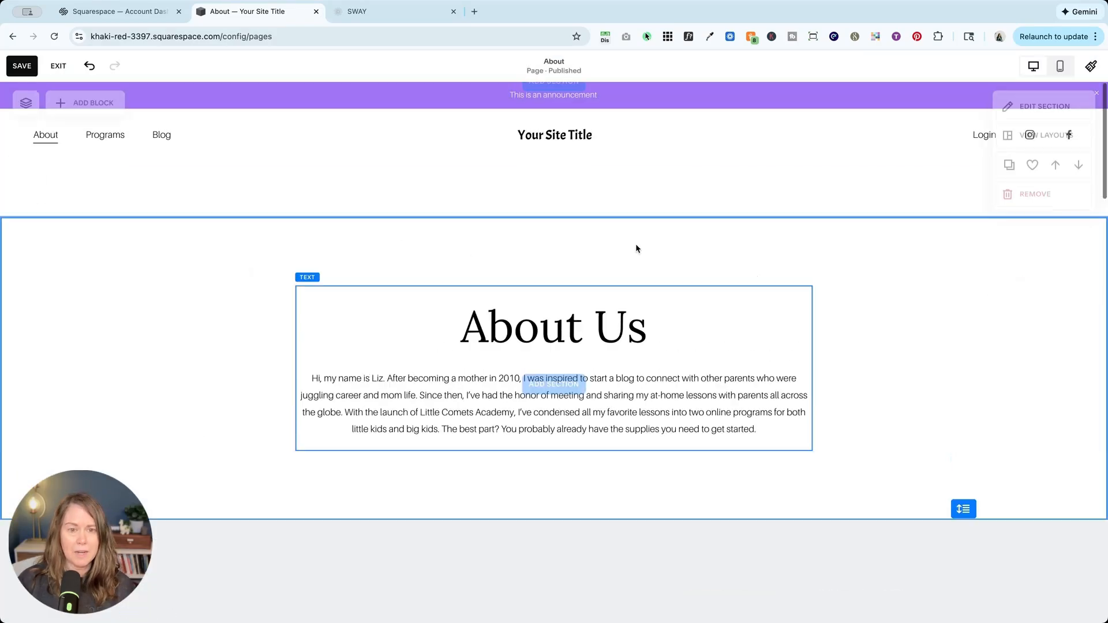
pyautogui.click(1036, 193)
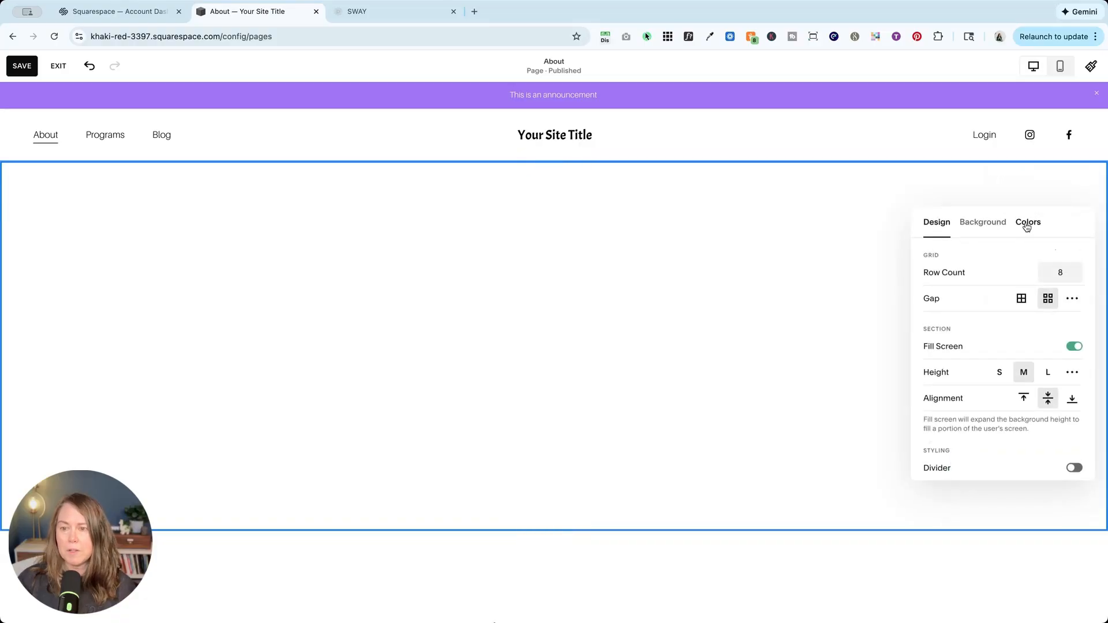
pyautogui.click(1027, 219)
pyautogui.click(816, 265)
pyautogui.click(22, 66)
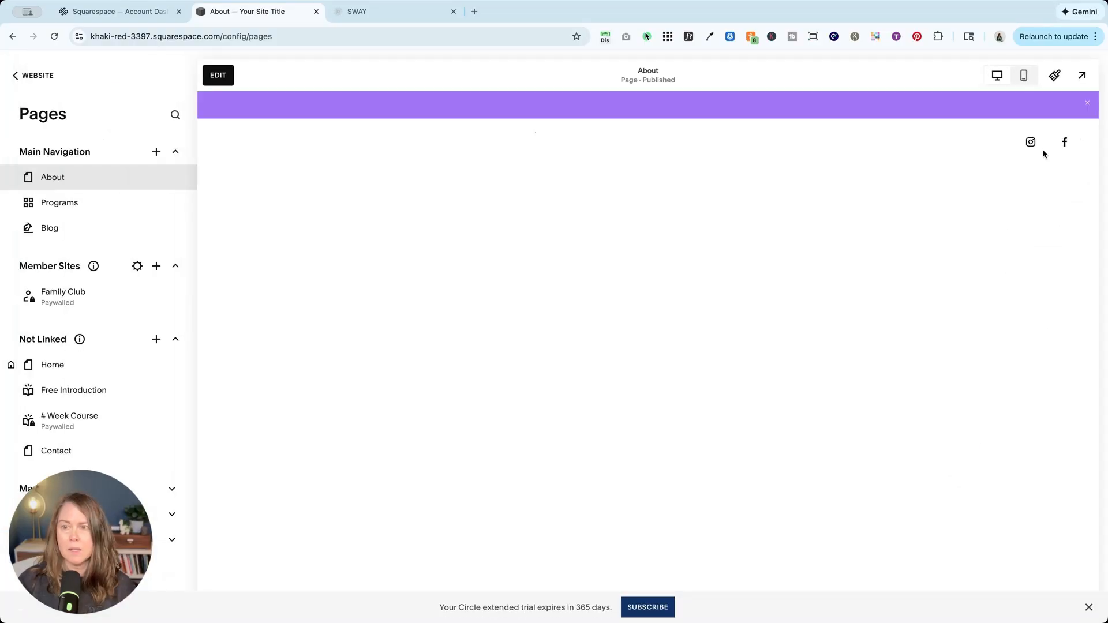
# View the section color themes used on the About page in the site styles, then exit.
pyautogui.click(1054, 74)
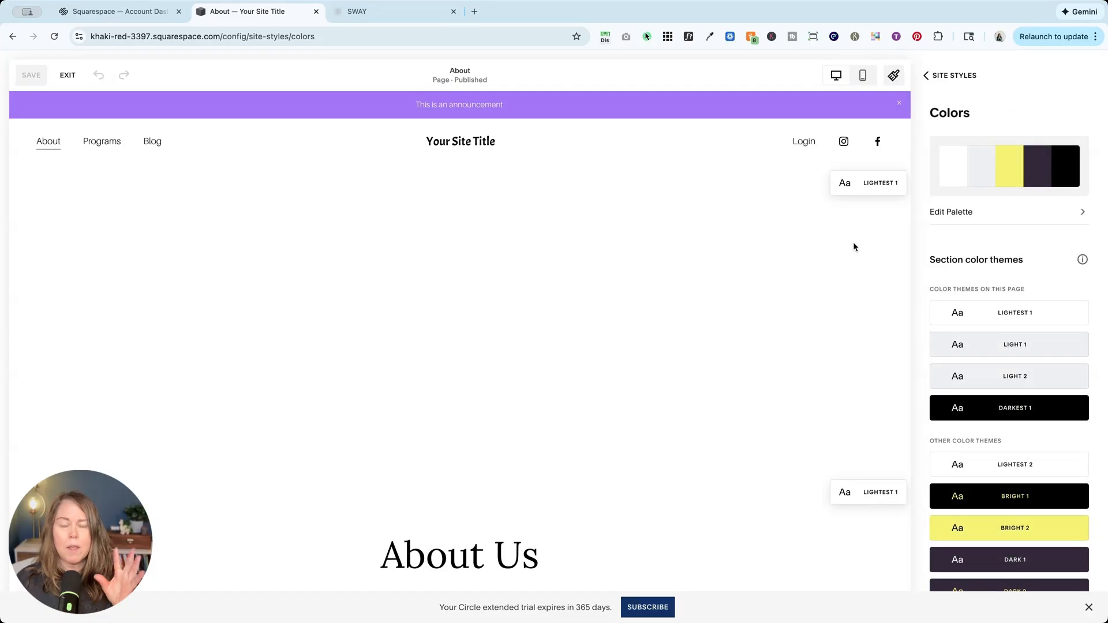
pyautogui.click(67, 75)
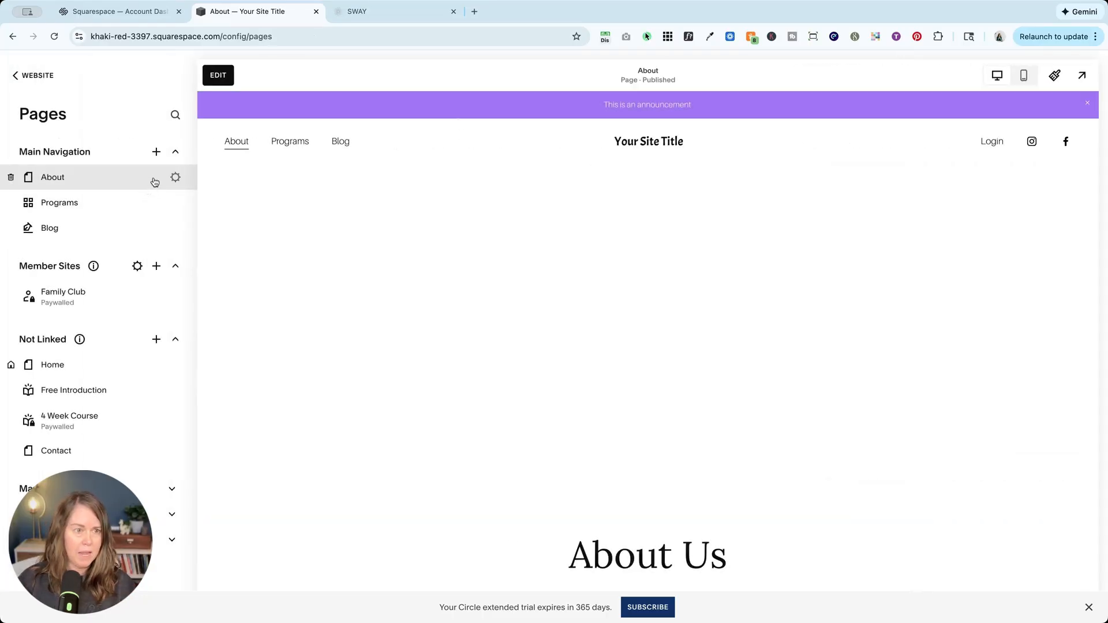
# Turn off Show Header in the About page's navigation settings and save.
pyautogui.click(177, 178)
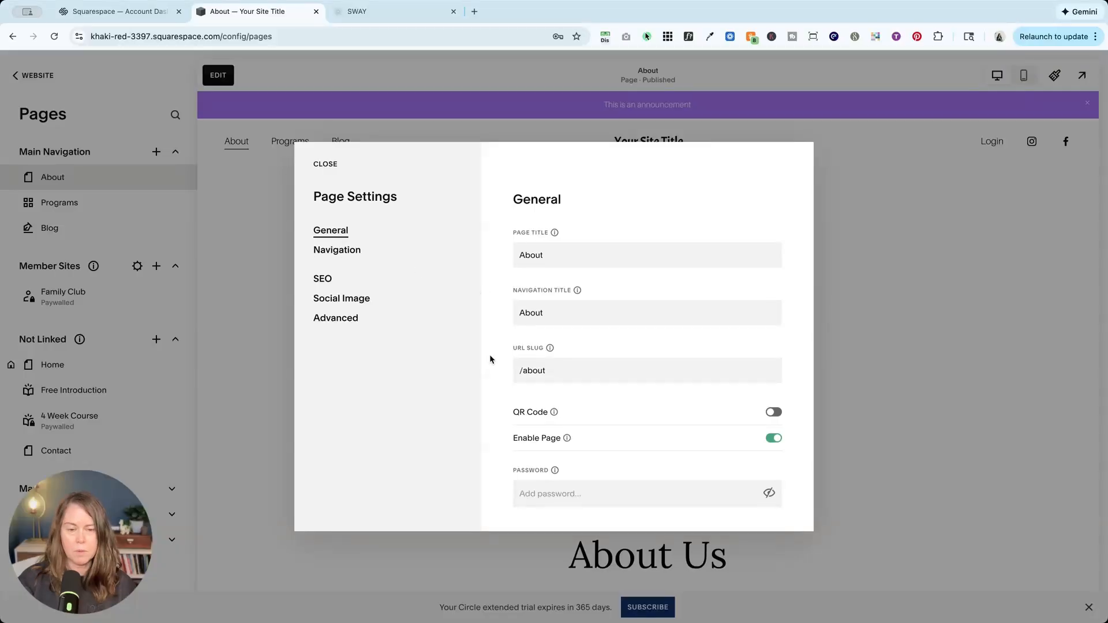
pyautogui.click(342, 254)
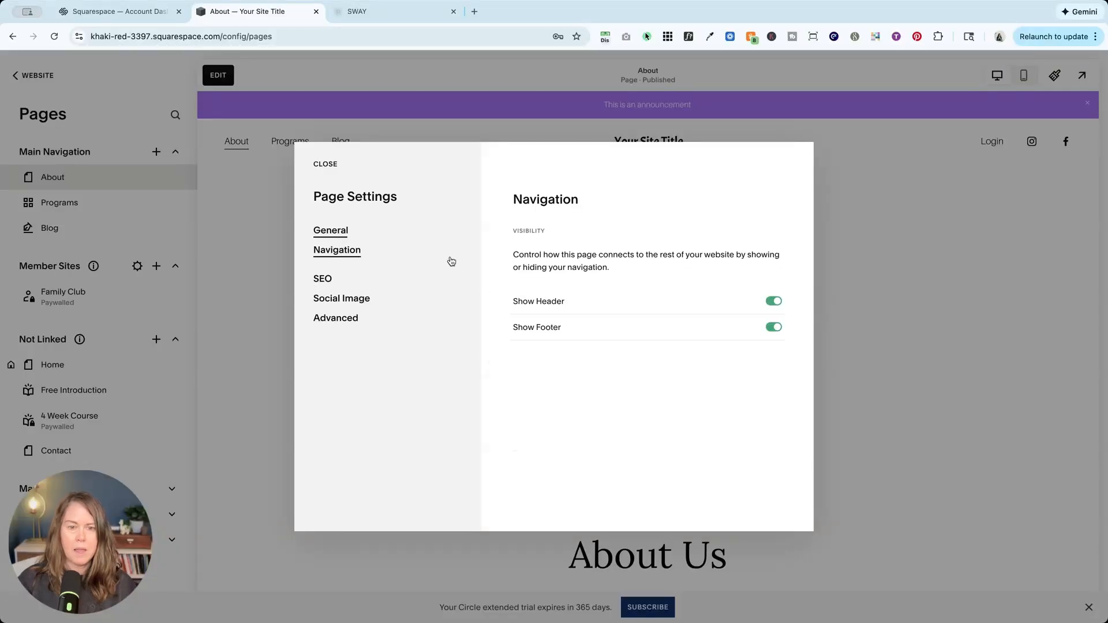
pyautogui.click(774, 302)
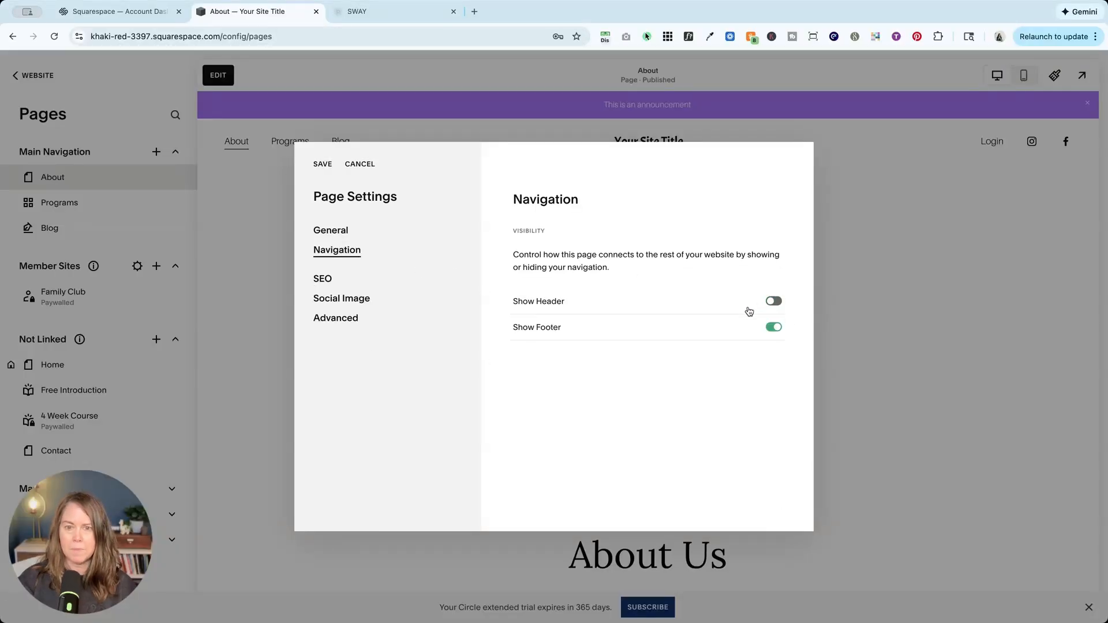
pyautogui.click(324, 166)
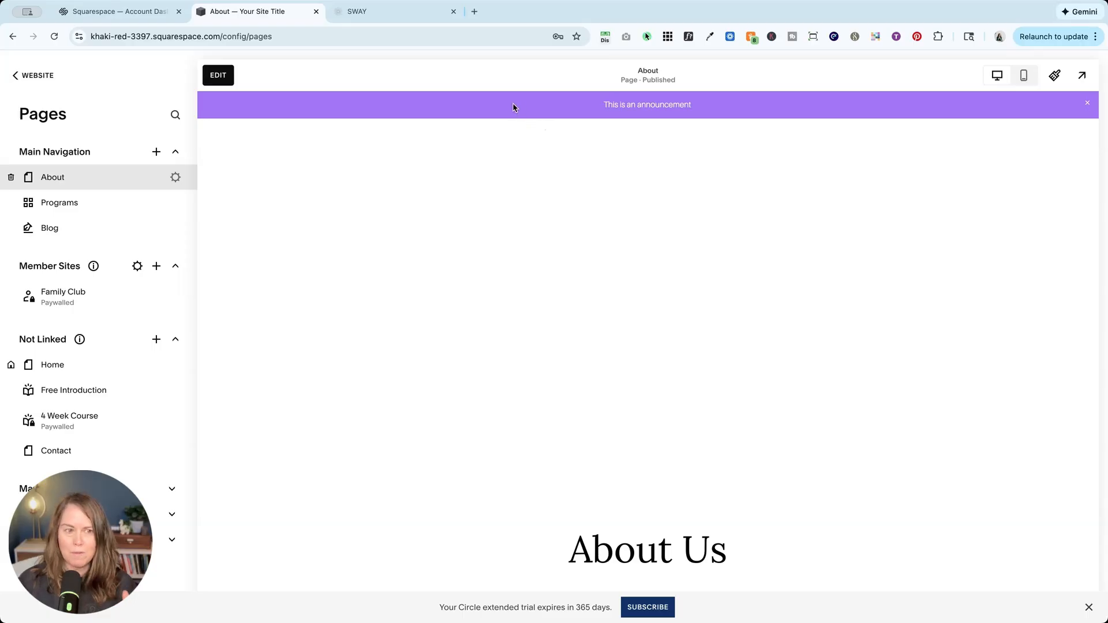
# Turn Show Header back on for the About page and save the page settings.
pyautogui.click(175, 178)
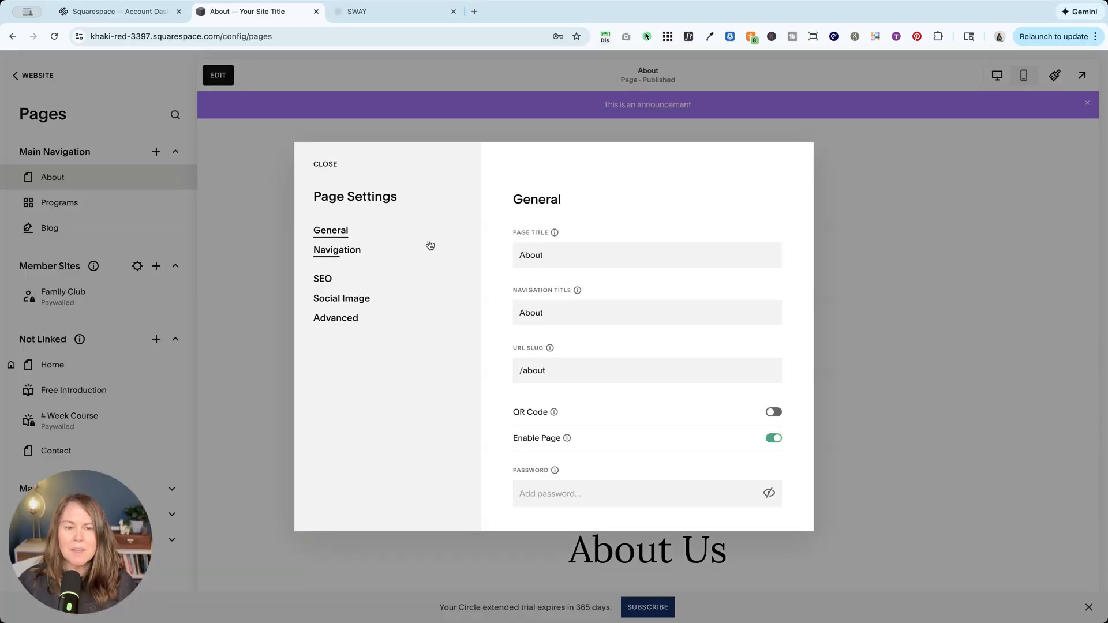
pyautogui.click(341, 249)
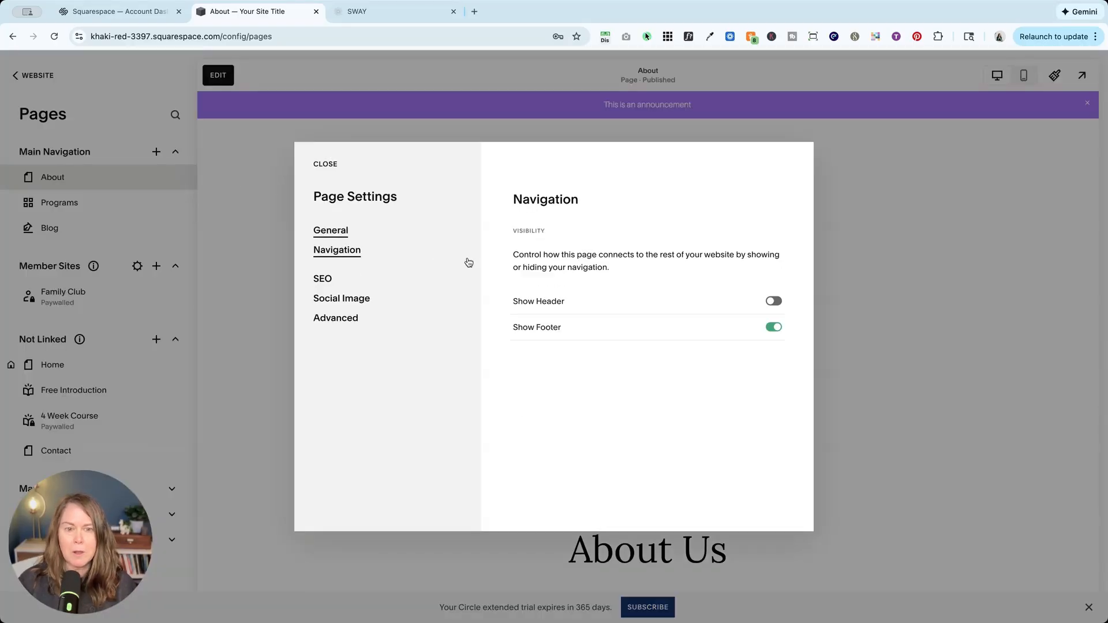
pyautogui.click(774, 300)
pyautogui.click(322, 165)
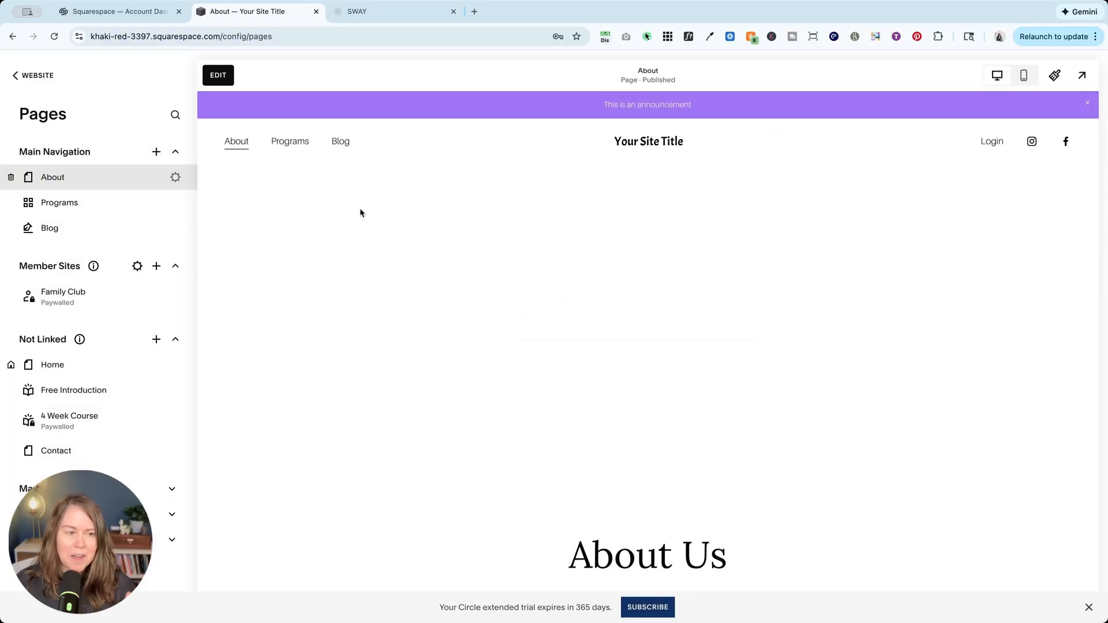
# Go to the Home page, open the site header's design settings, and view the available header layouts.
pyautogui.click(656, 143)
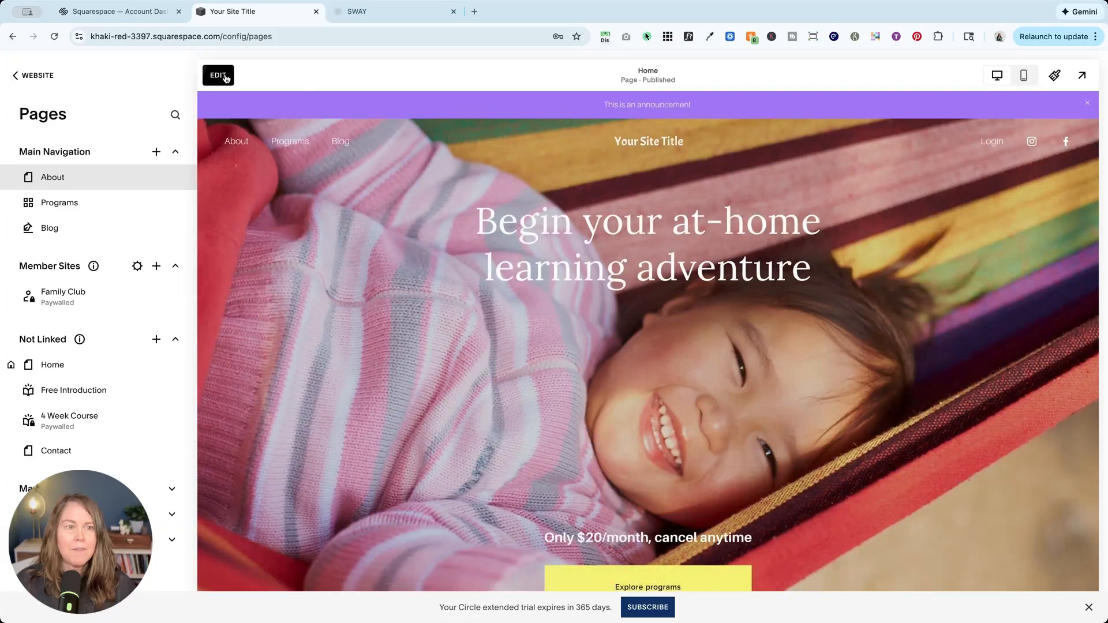
pyautogui.click(222, 76)
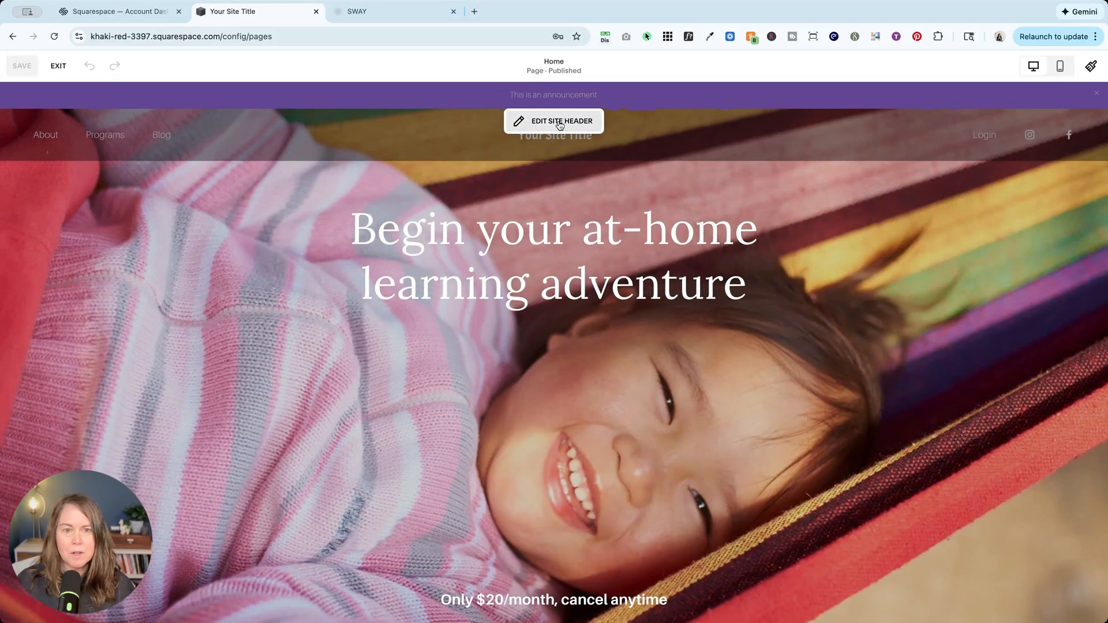
pyautogui.click(555, 124)
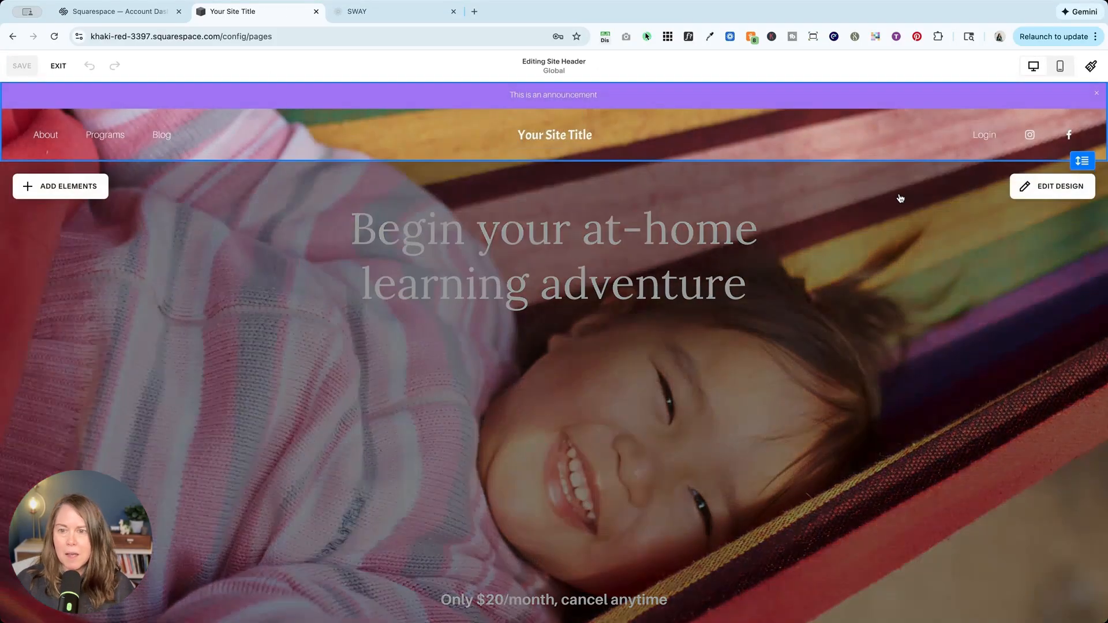
pyautogui.click(1050, 191)
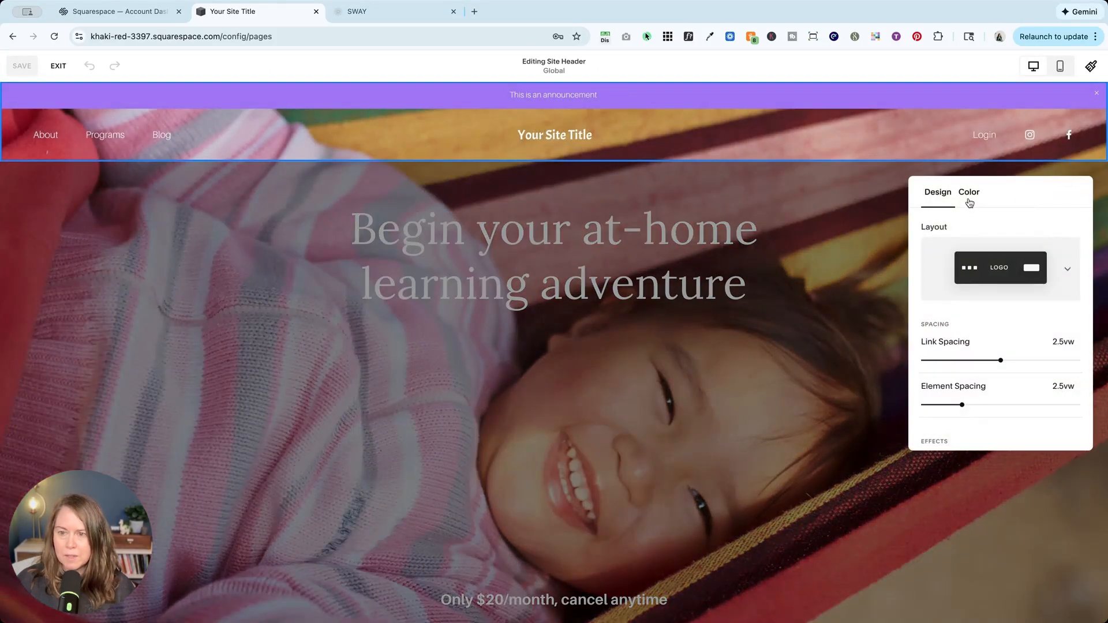
pyautogui.click(989, 279)
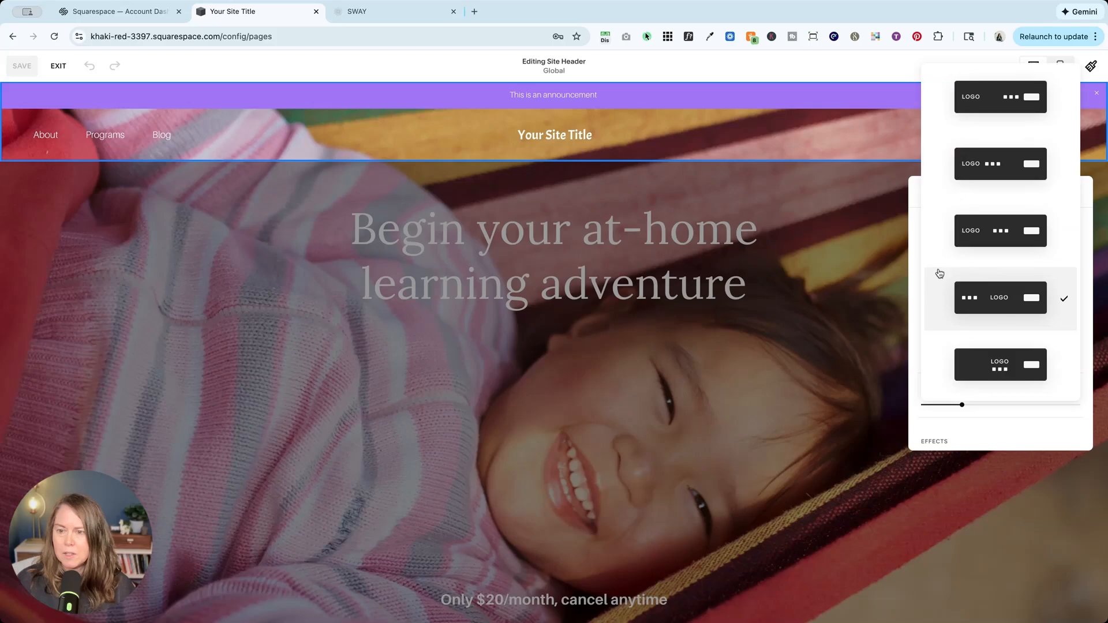
pyautogui.click(910, 254)
# Change the site header color from Adaptive to Solid with the Lightest 1 theme, then save and exit the editor.
pyautogui.click(970, 192)
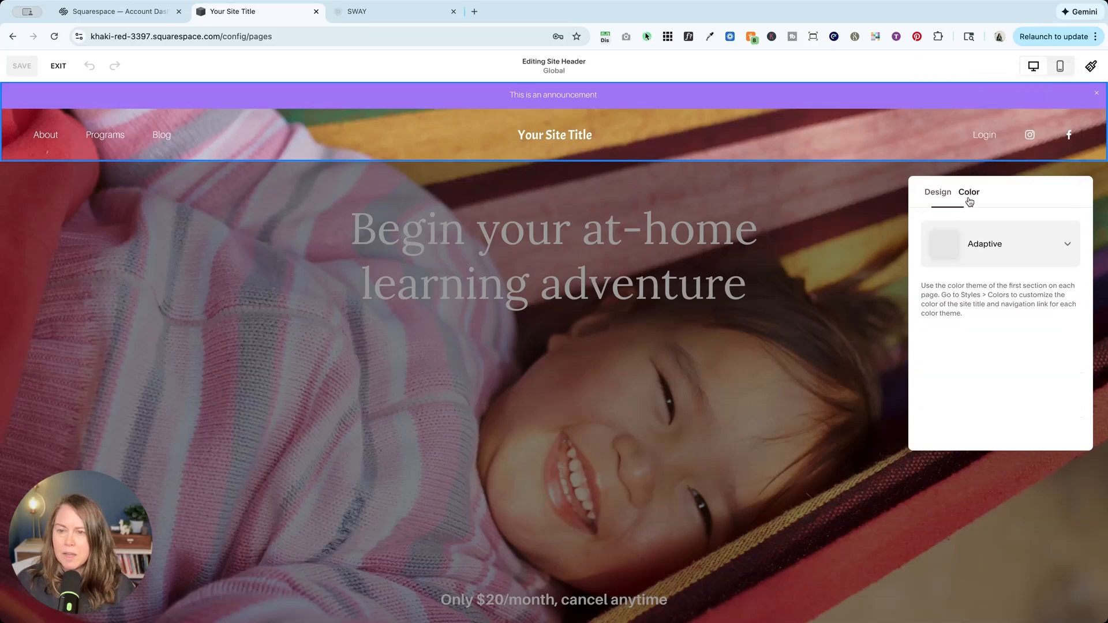
pyautogui.click(991, 245)
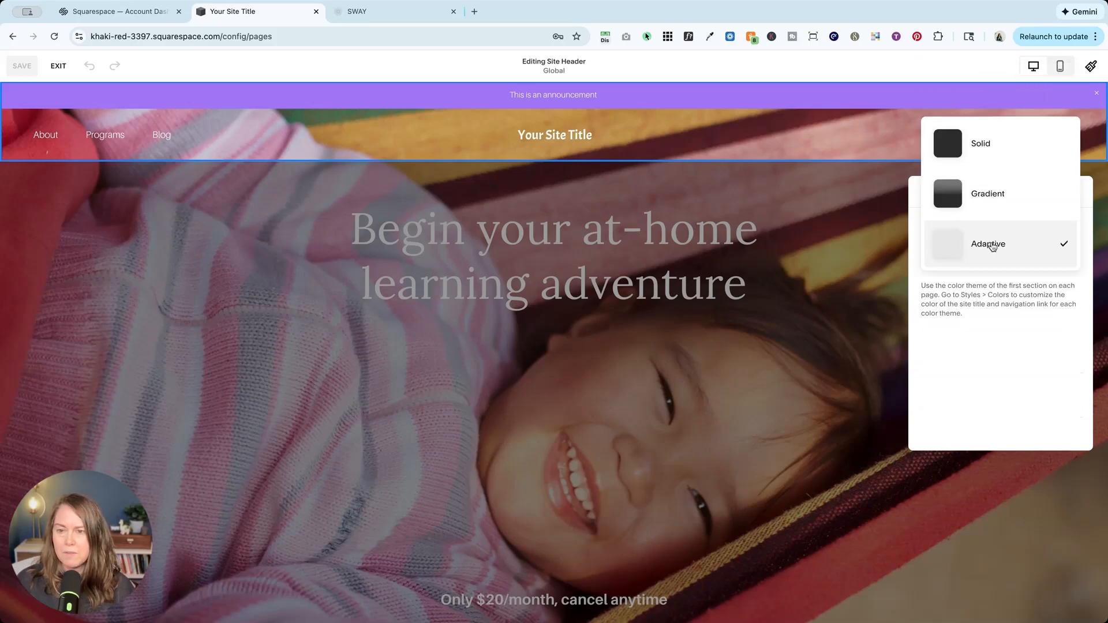
pyautogui.click(984, 157)
pyautogui.click(1034, 284)
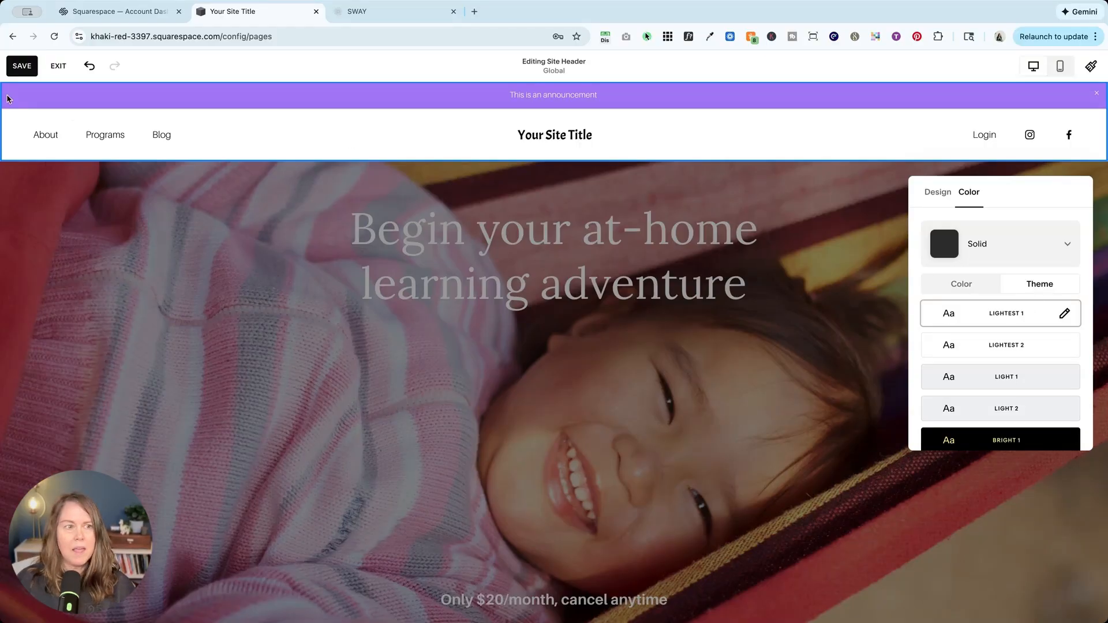
pyautogui.click(22, 66)
pyautogui.click(61, 67)
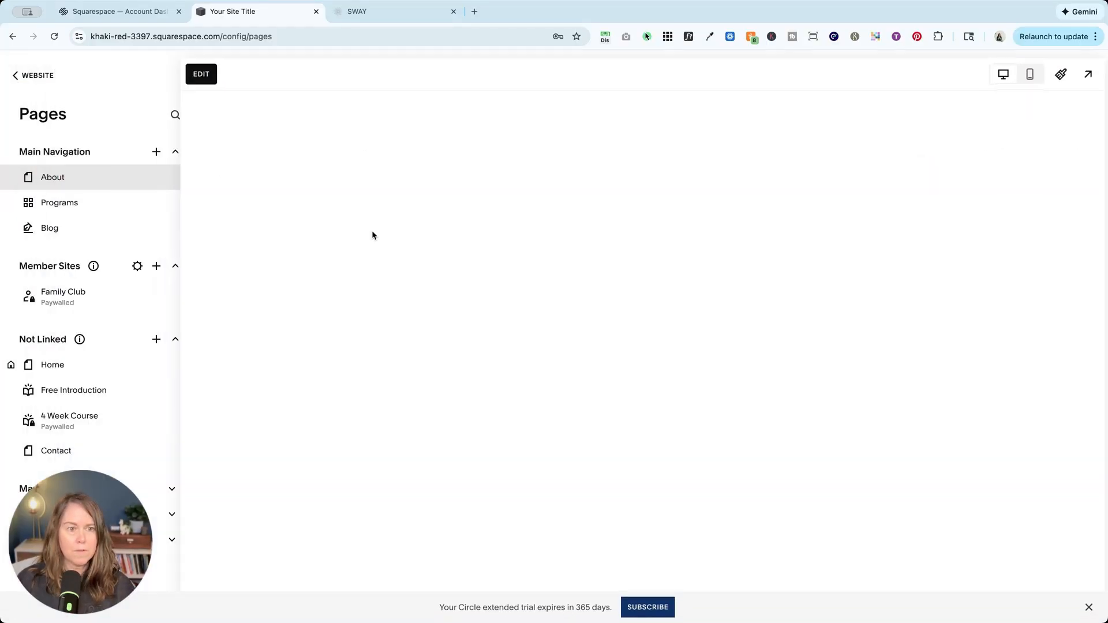